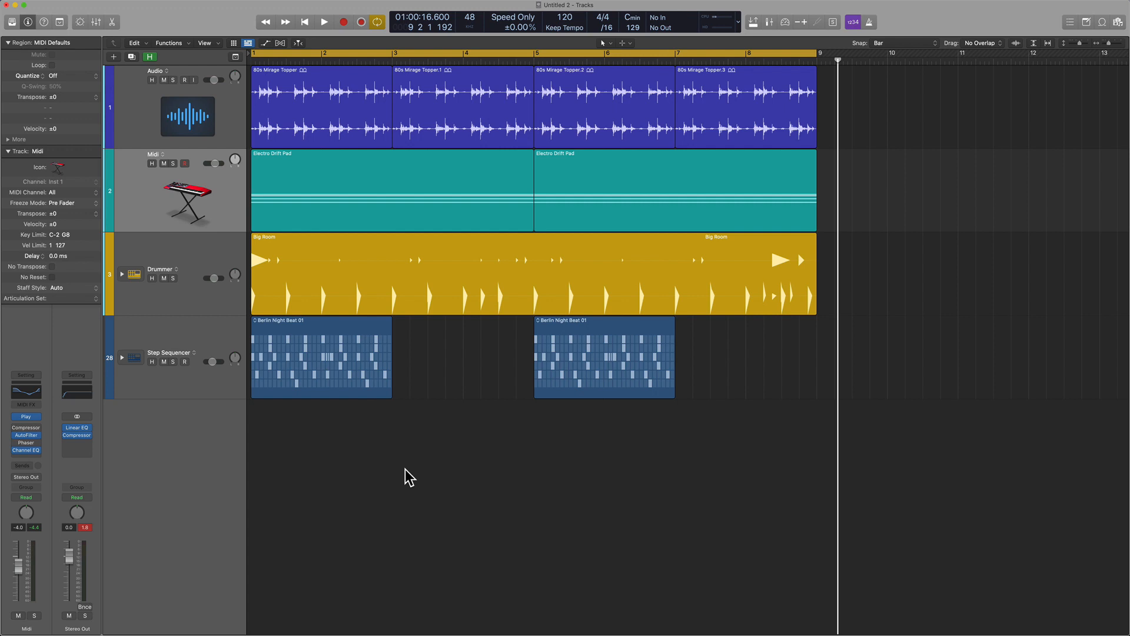
# Rename the Midi track RENAME HERE in its track header.
pyautogui.doubleClick(154, 154)
pyautogui.write('RENAME HERE')
pyautogui.press('Return')
# With the Text Tool, rename the first Electro Drift Pad region on the second track RENAME REGIONS.
pyautogui.click(603, 43)
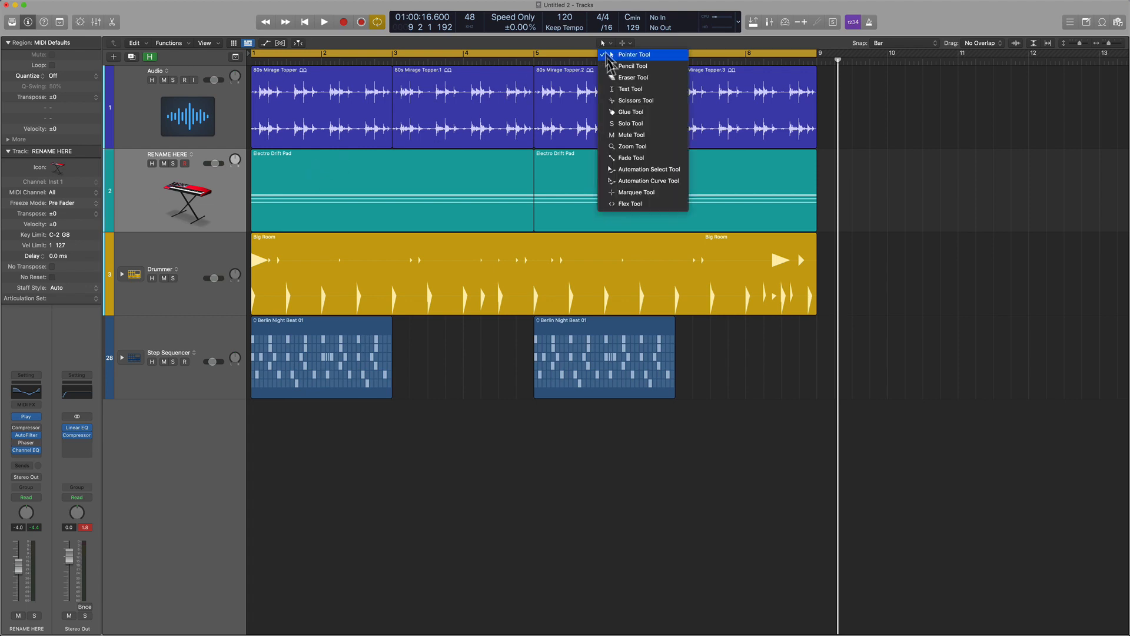
pyautogui.click(630, 89)
pyautogui.click(317, 166)
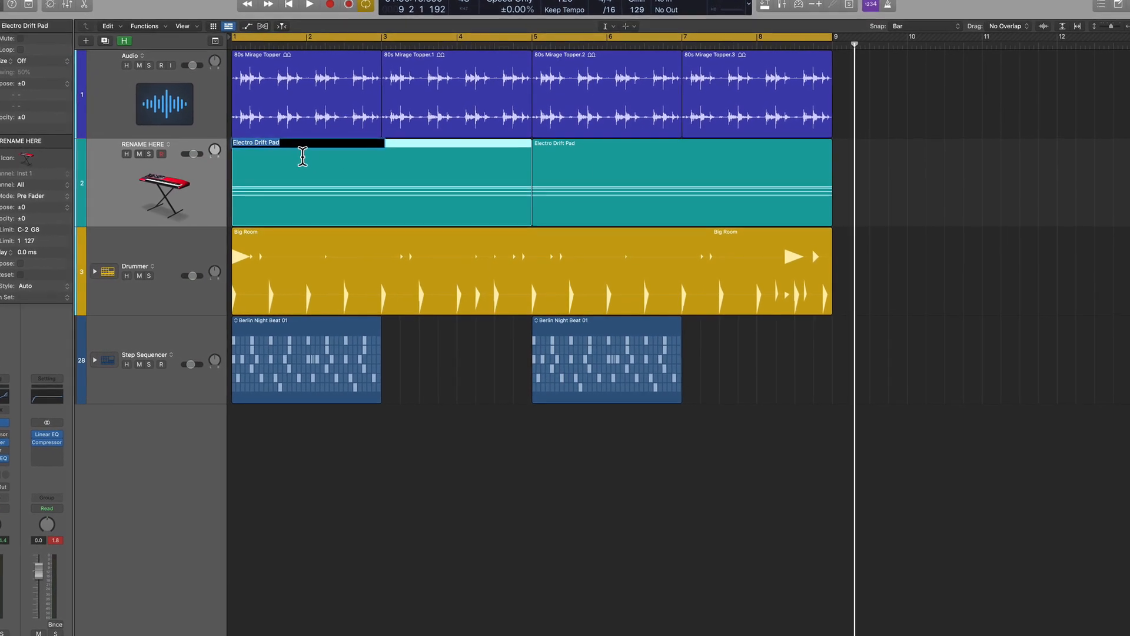
pyautogui.write('RENAME REG')
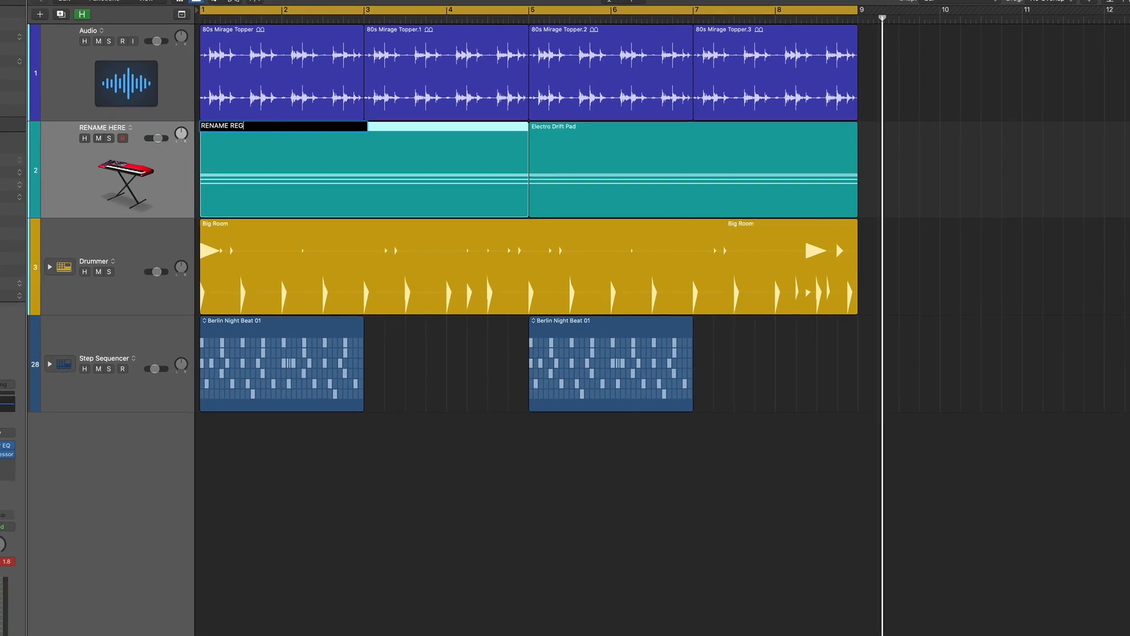
pyautogui.write('IONS')
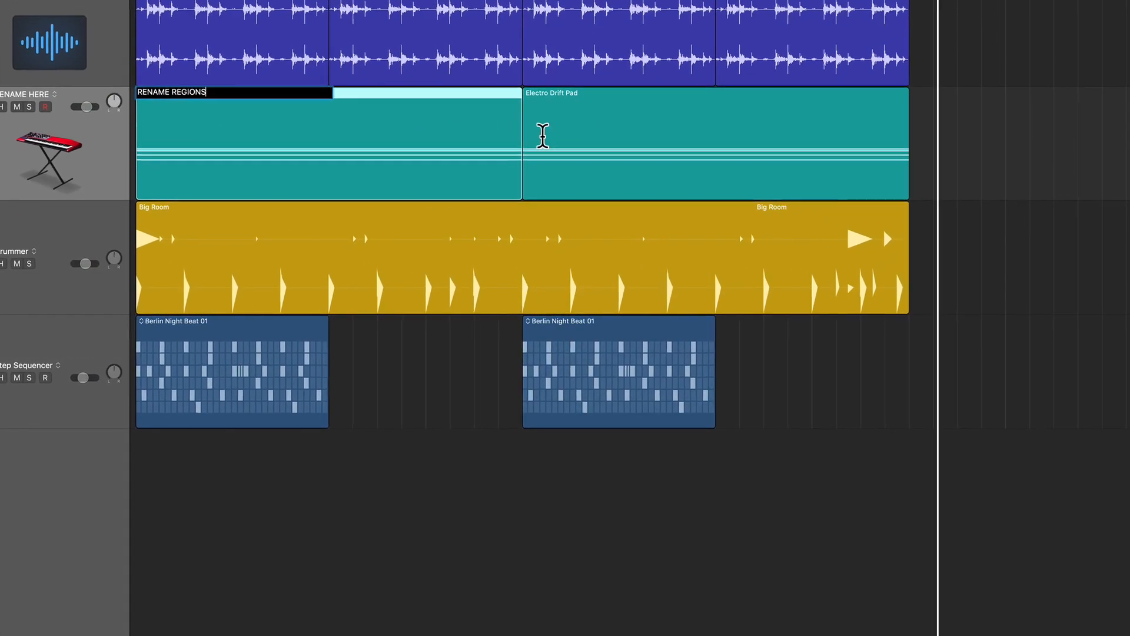
# Continue to the second Electro Drift Pad region and rename it CHORD CHANGE.
pyautogui.press('Tab')
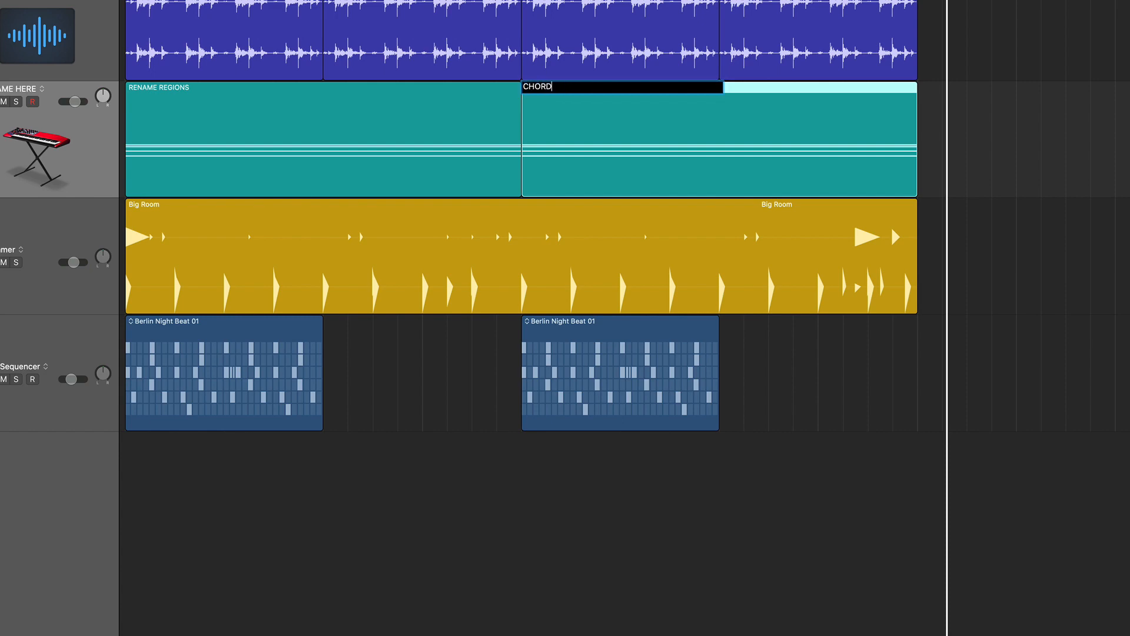
pyautogui.write('CHORD CHANGE')
pyautogui.press('Return')
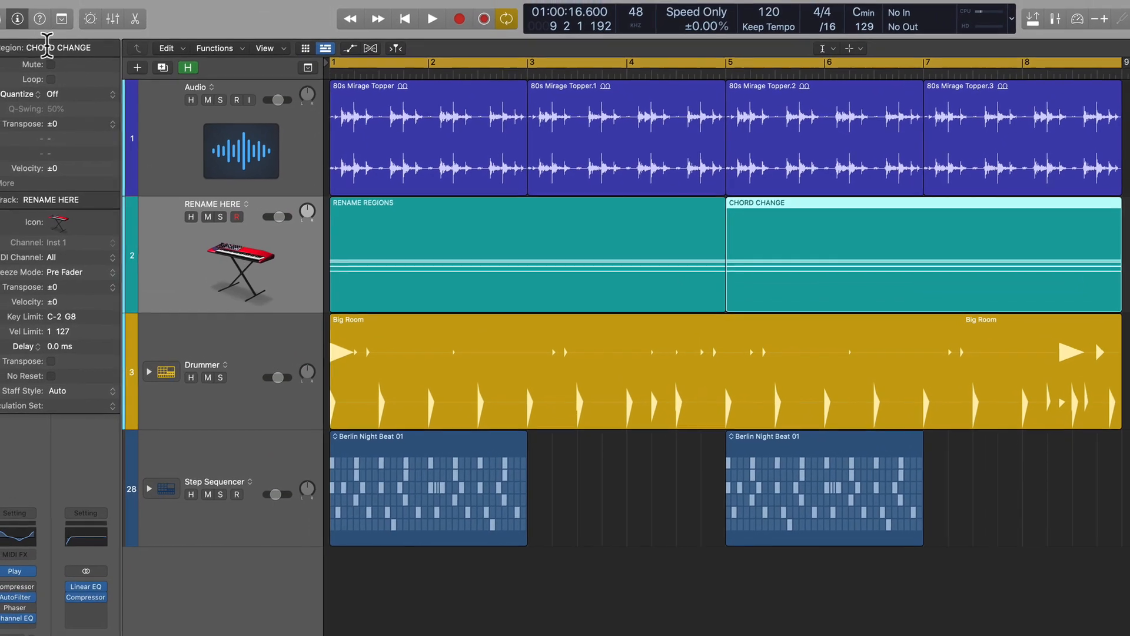
# Select all four regions on the Audio track, return to the Pointer Tool and rename them together as 4 REGIONS in the region inspector.
pyautogui.moveTo(1129, 146); pyautogui.dragTo(527, 139)
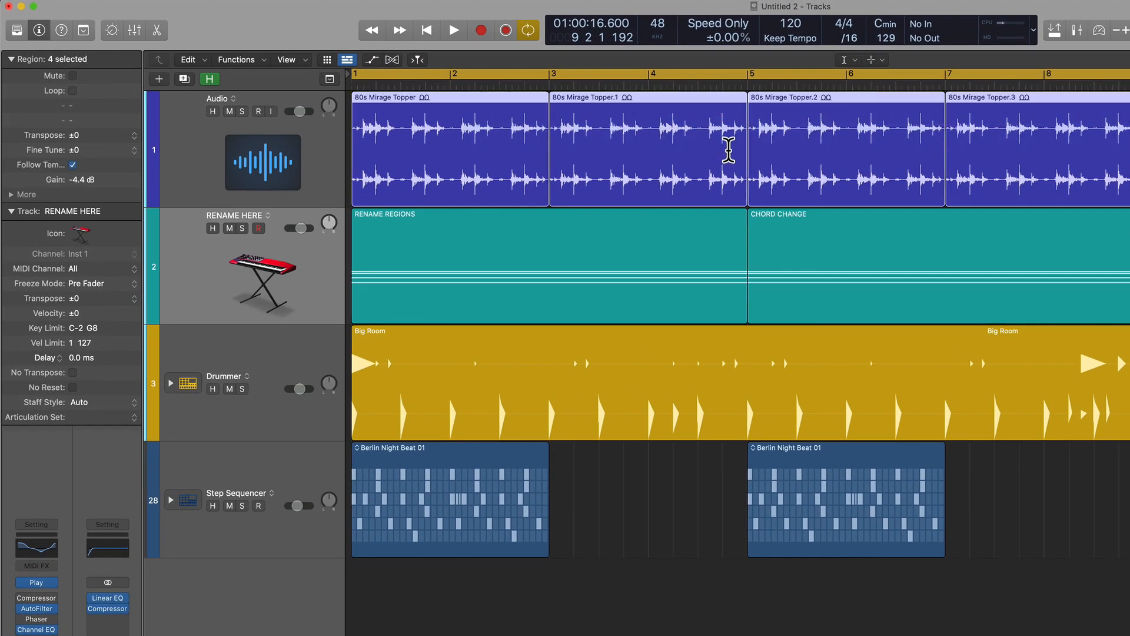
pyautogui.press('t')
pyautogui.press('t')
pyautogui.doubleClick(75, 59)
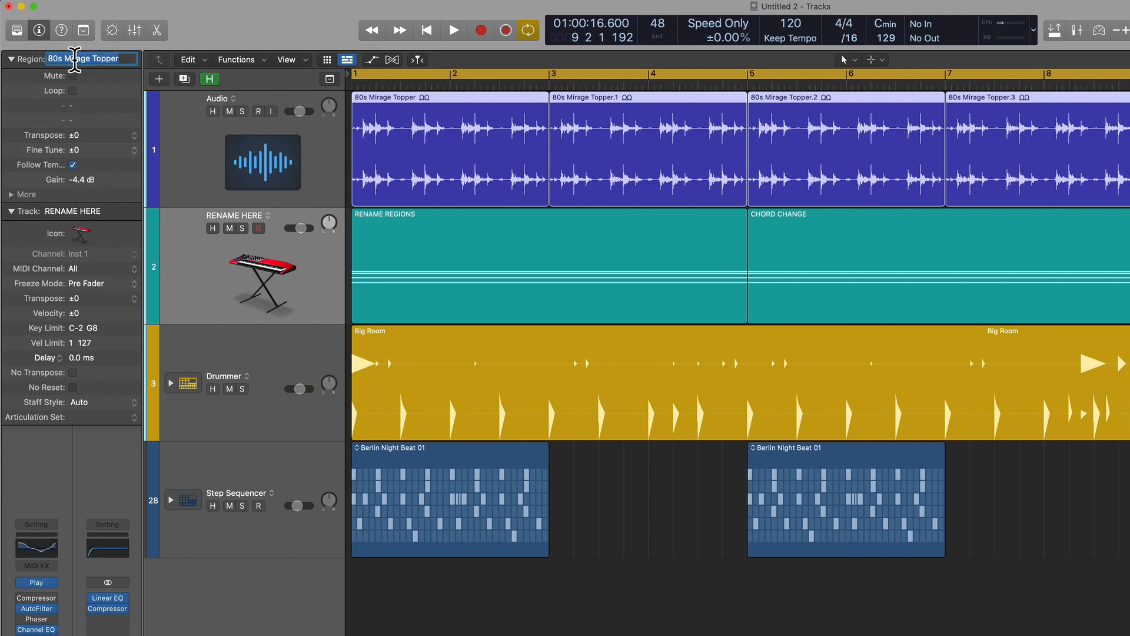
pyautogui.write('4')
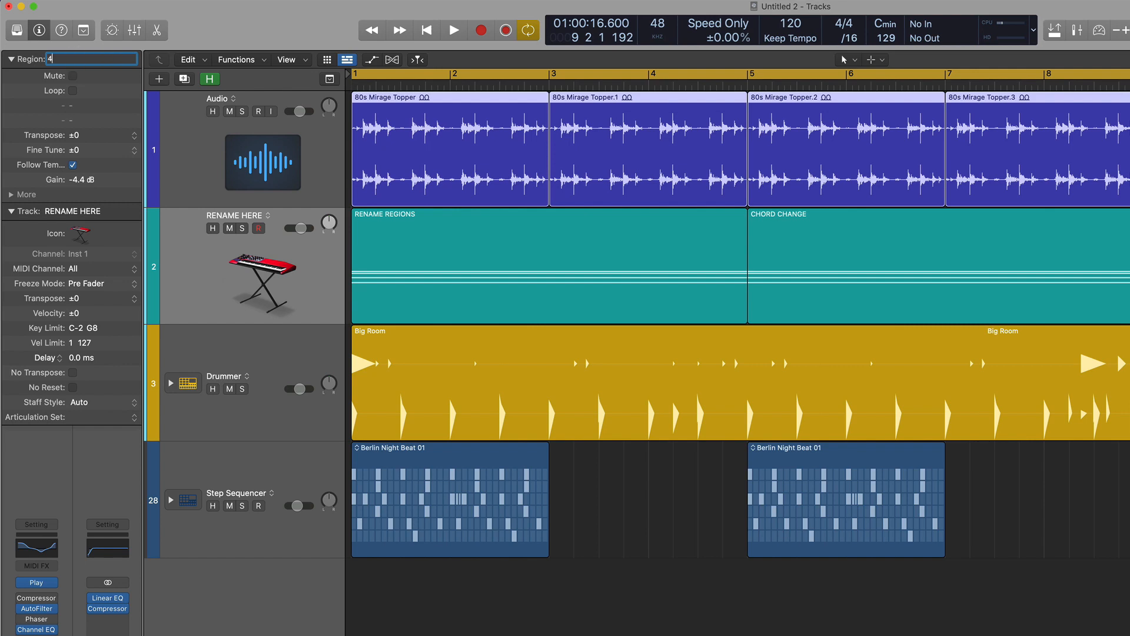
pyautogui.write(' REGIONS')
pyautogui.press('Return')
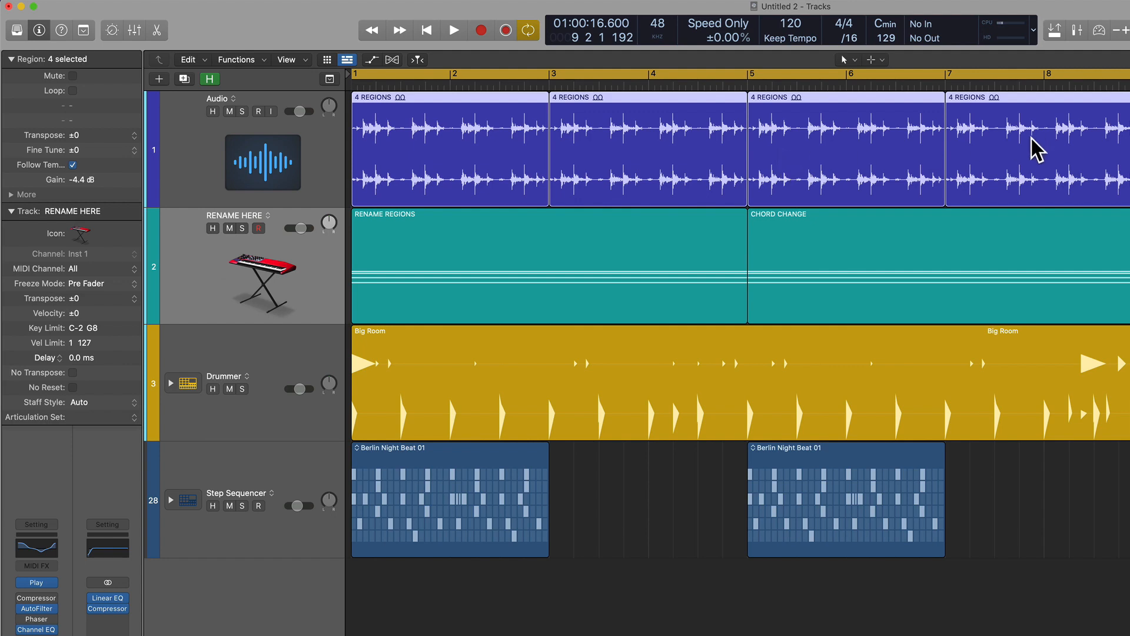
# Rename the Audio track TRACK 1 and the keyboard track below it TRACK 2.
pyautogui.click(286, 175)
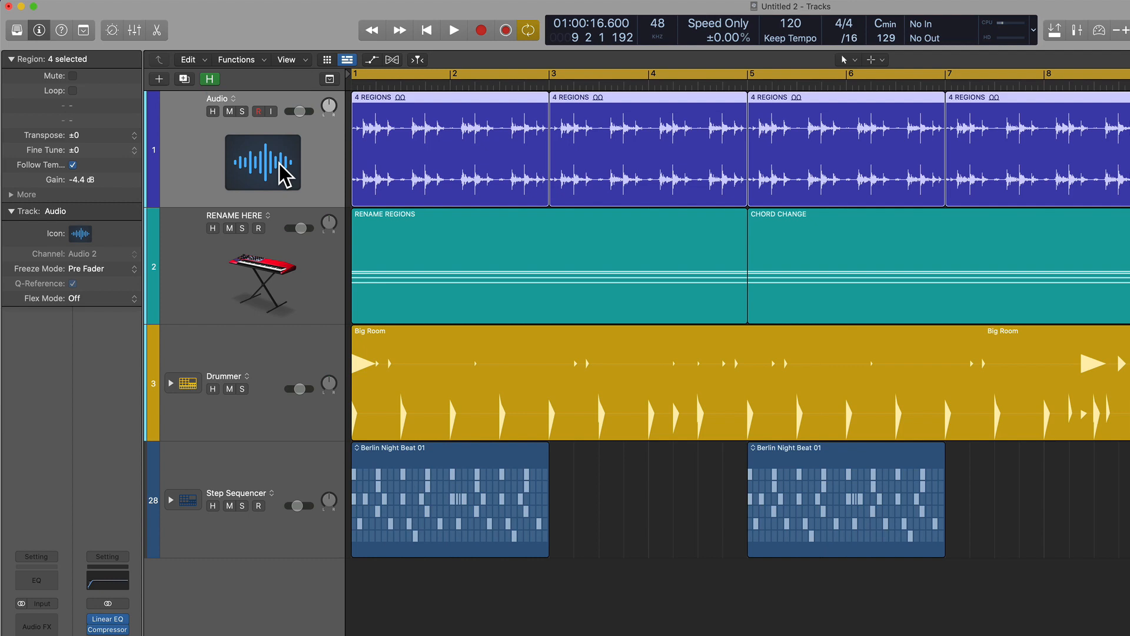
pyautogui.hotkey('shift', 'Return')
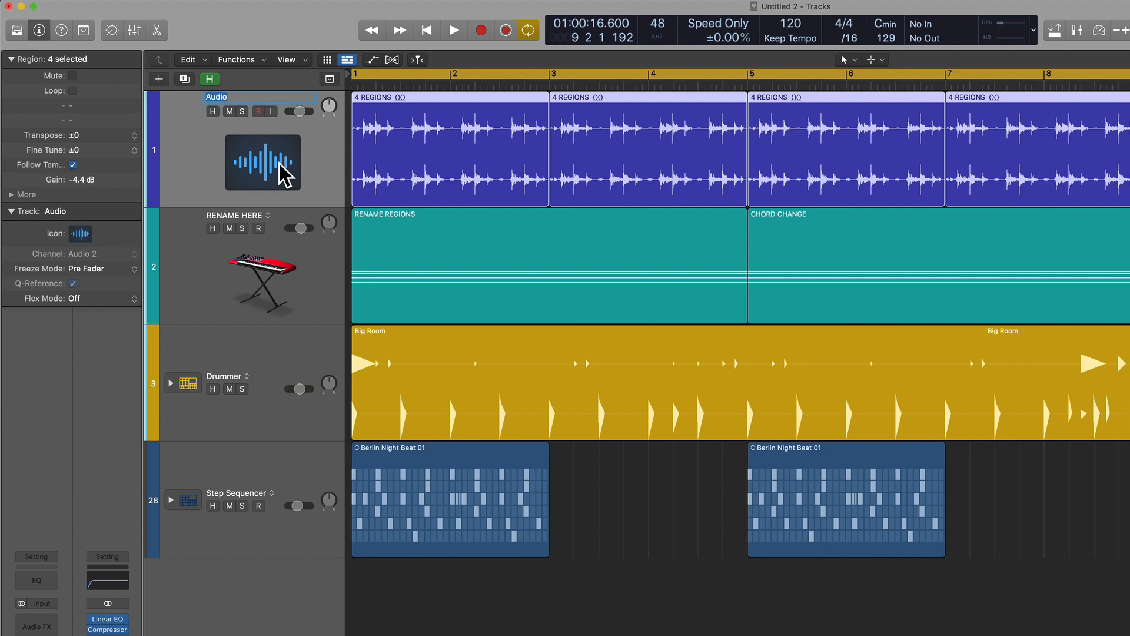
pyautogui.write('TRACK 1')
pyautogui.press('Tab')
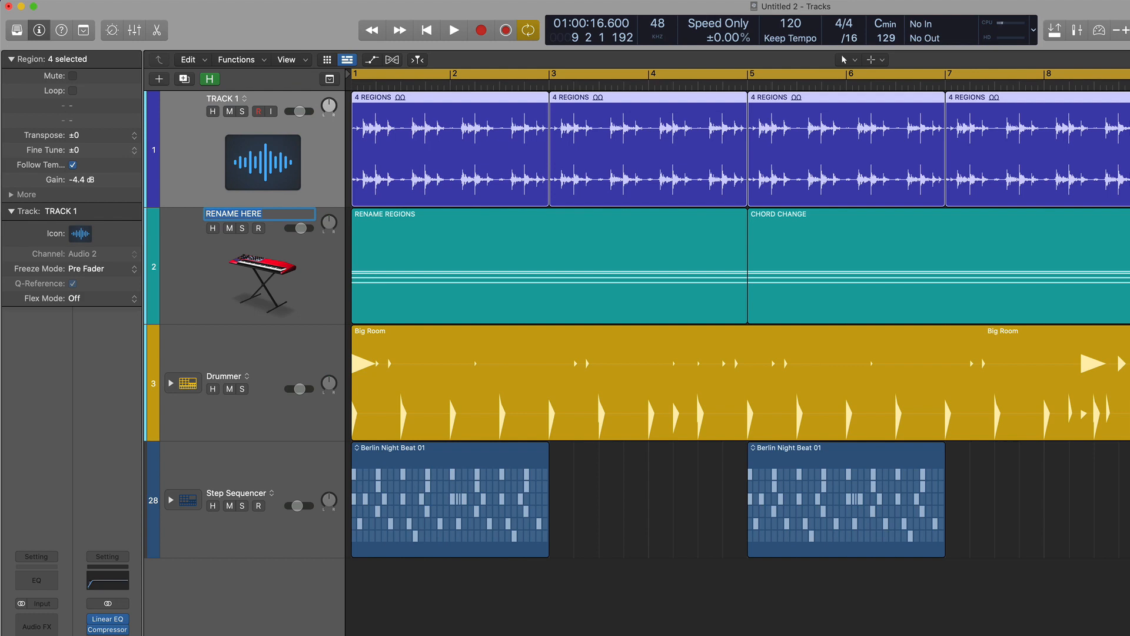
pyautogui.write('TRACK 2')
# Continue to the Drummer track and rename it TRACK 3, correcting any mistyped name.
pyautogui.press('Tab')
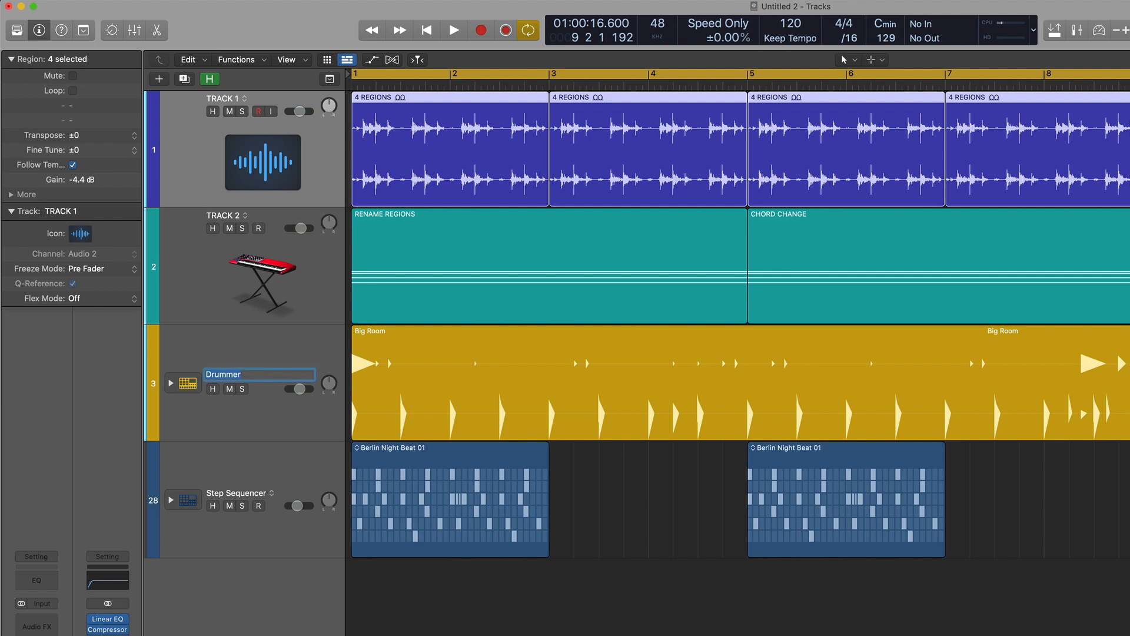
pyautogui.write('TRACKKKK3')
pyautogui.press('Tab')
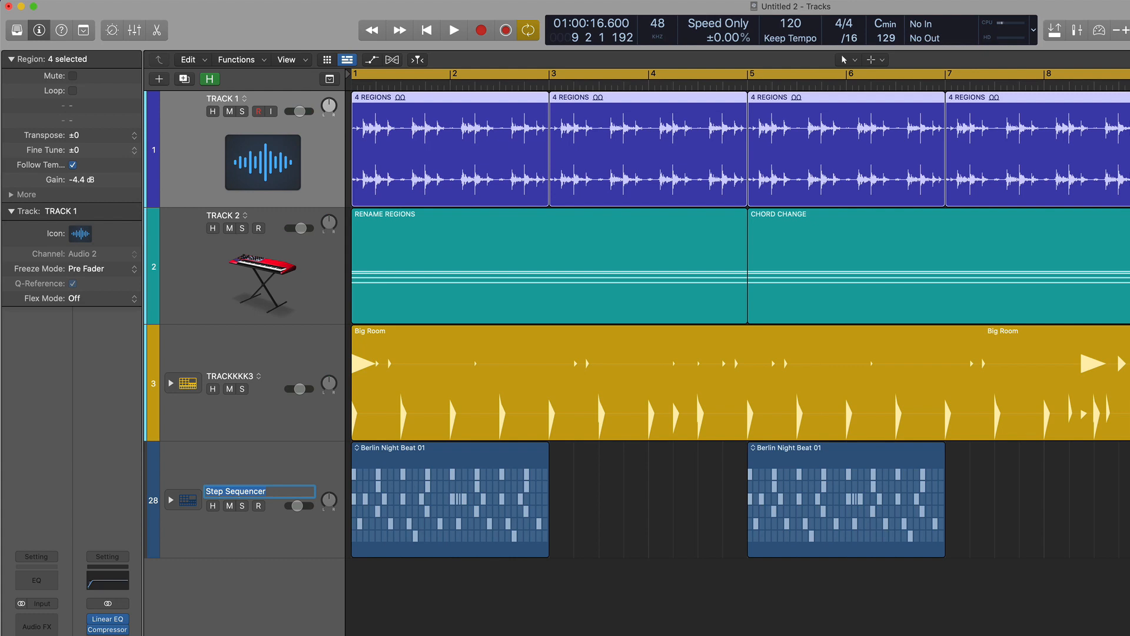
pyautogui.hotkey('shift', 'Tab')
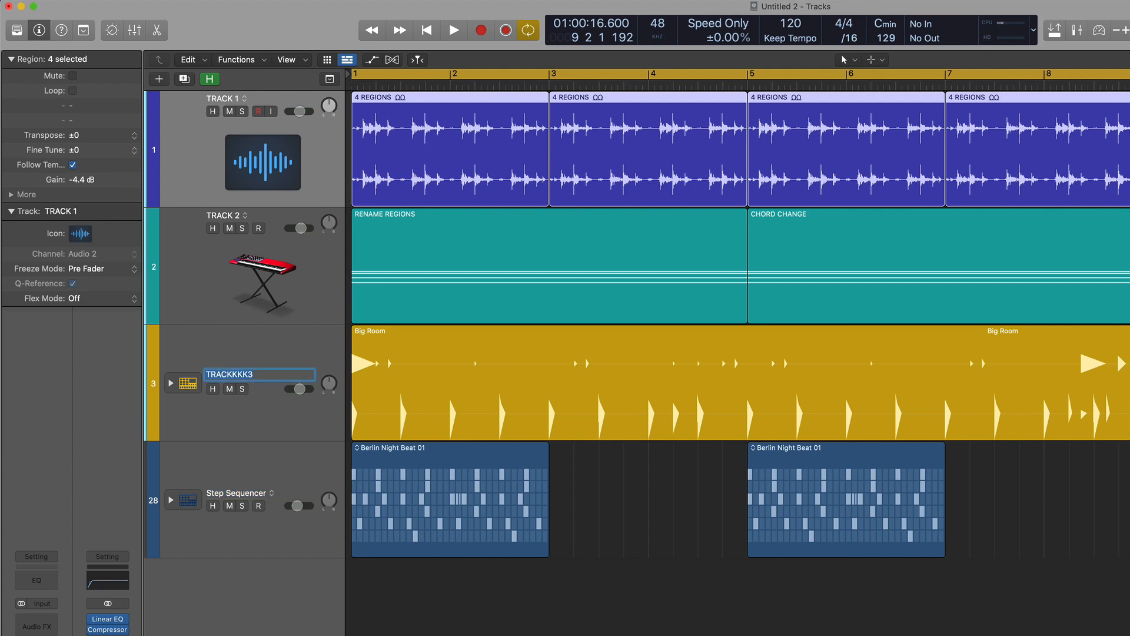
pyautogui.write('TRACK 3')
# Continue to the Step Sequencer track, rename it TRACK 4 and clear the region selection.
pyautogui.press('Tab')
pyautogui.write('TRACK ')
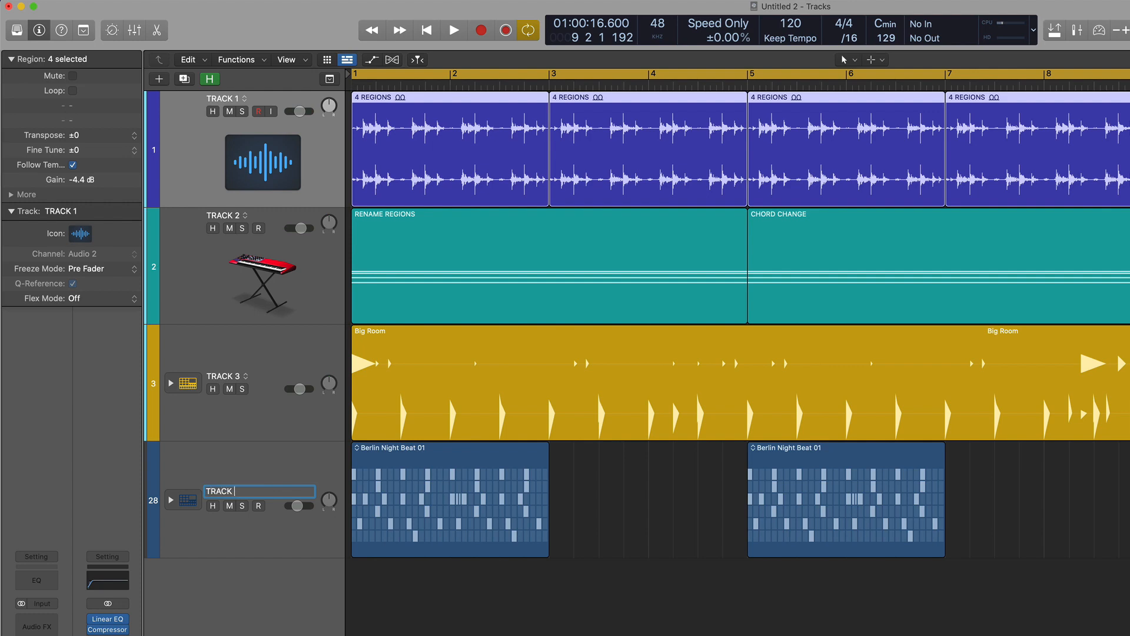
pyautogui.write('4')
pyautogui.press('Return')
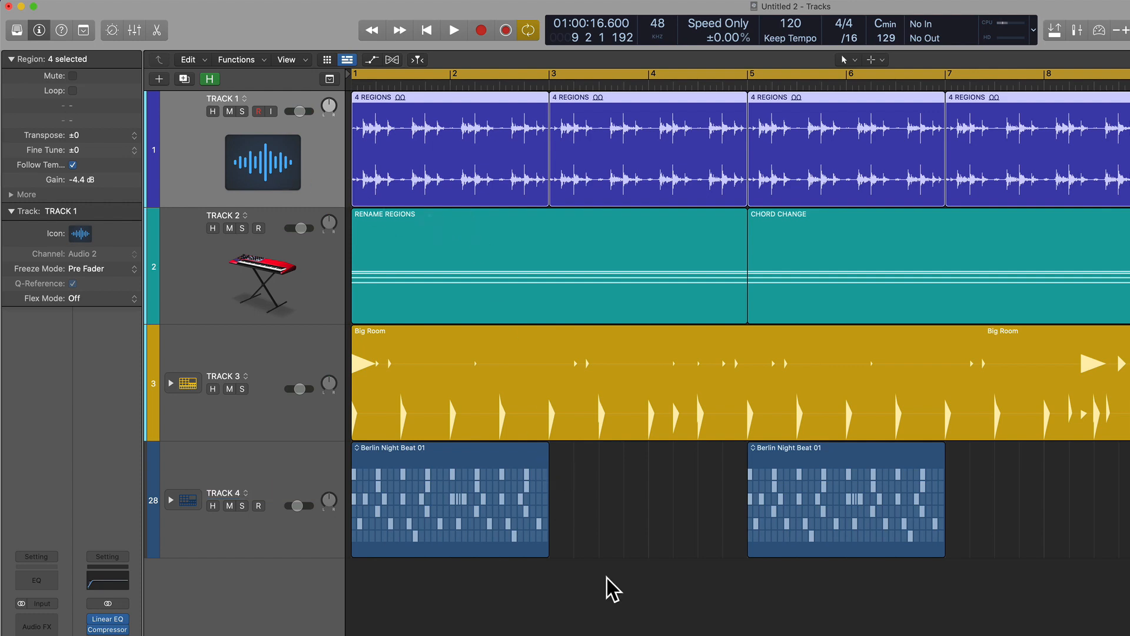
pyautogui.click(609, 594)
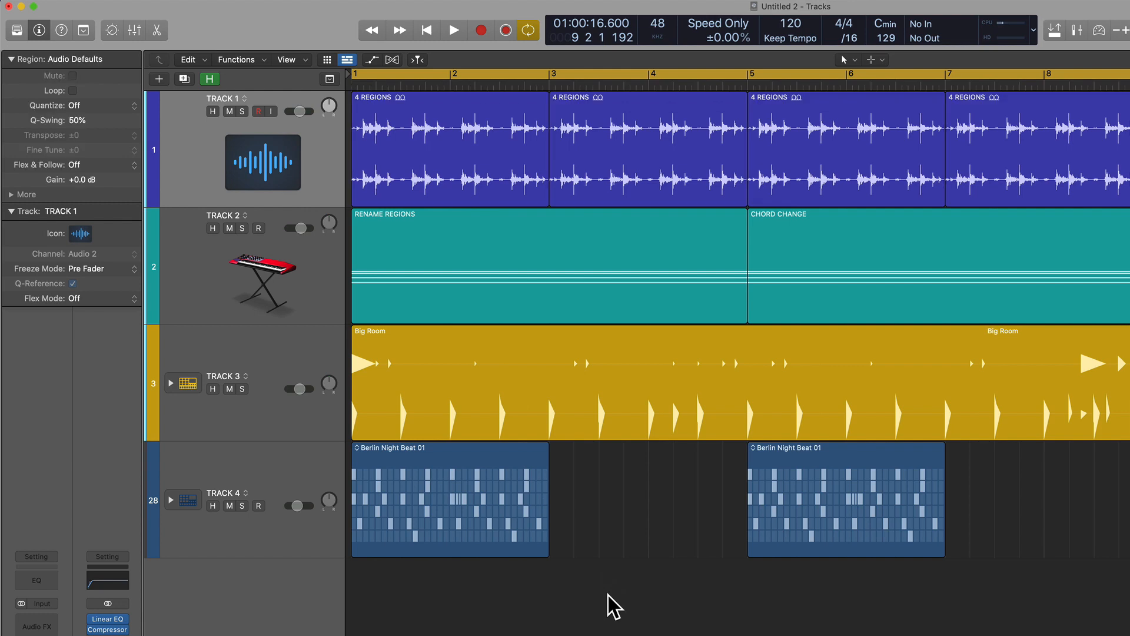
# With the Text Tool, rename the first two audio regions on TRACK 1 as 1 and 2.
pyautogui.press('t')
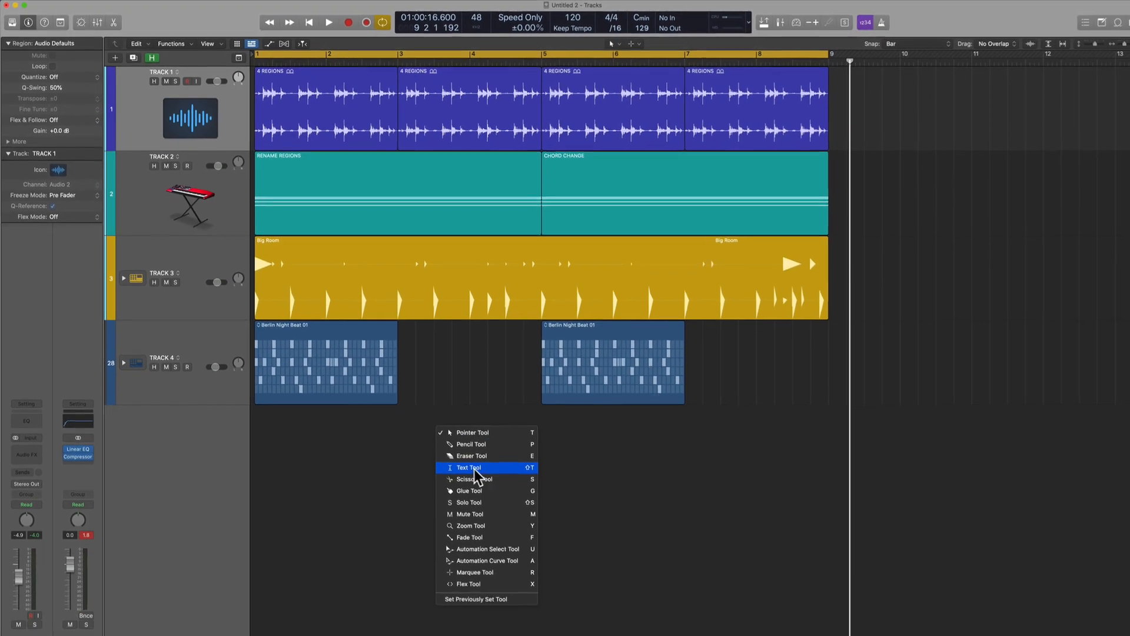
pyautogui.click(511, 463)
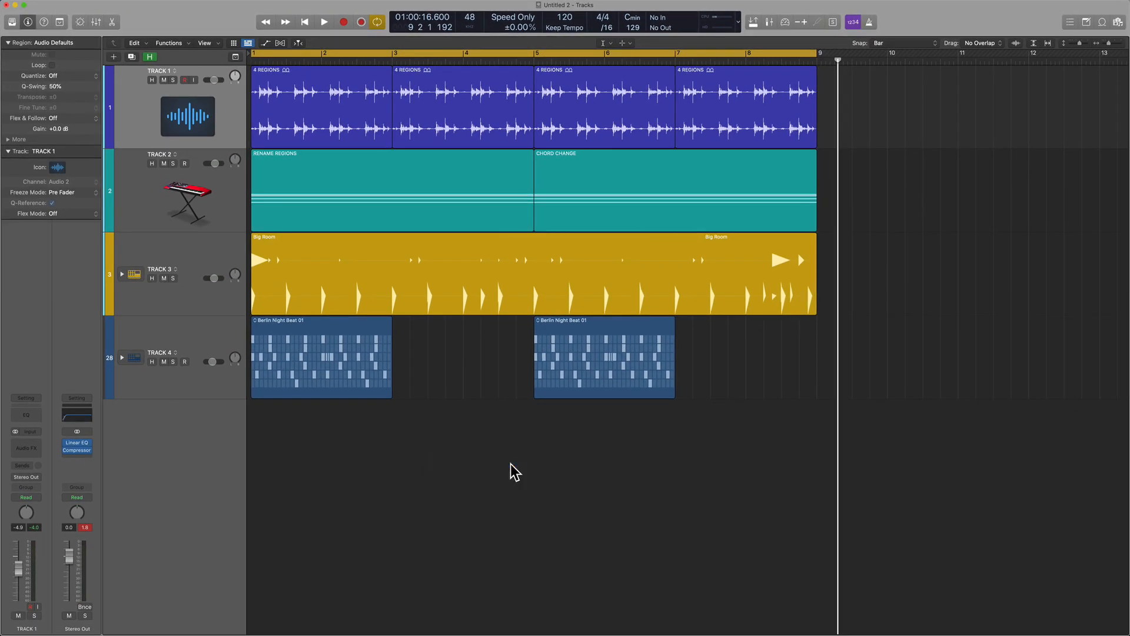
pyautogui.click(293, 94)
pyautogui.write('1')
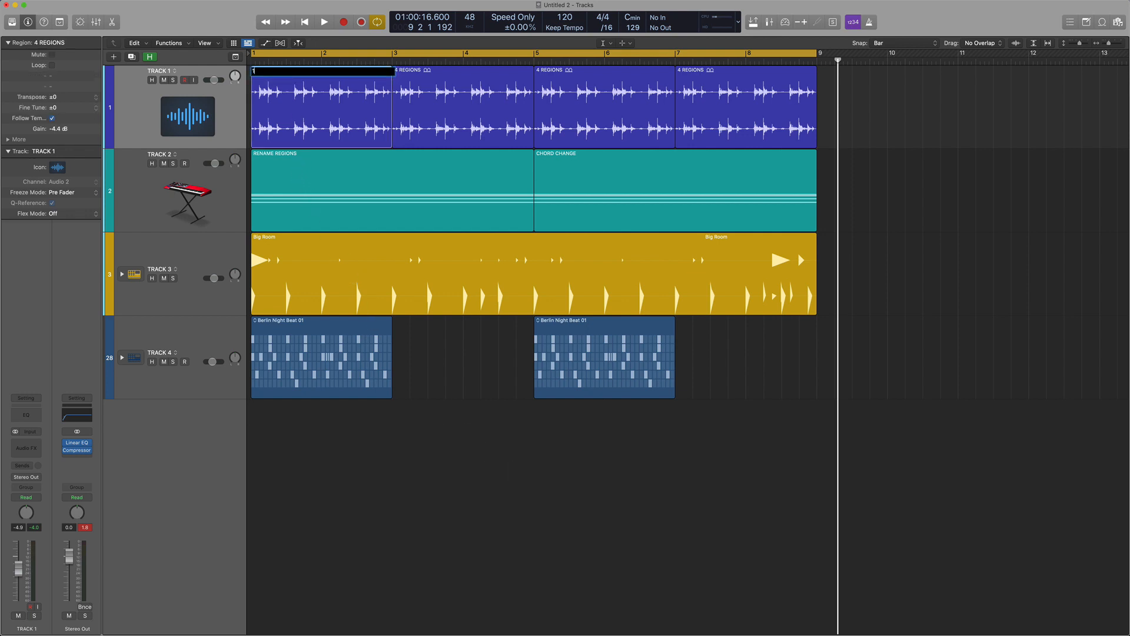
pyautogui.press('Return')
pyautogui.click(411, 87)
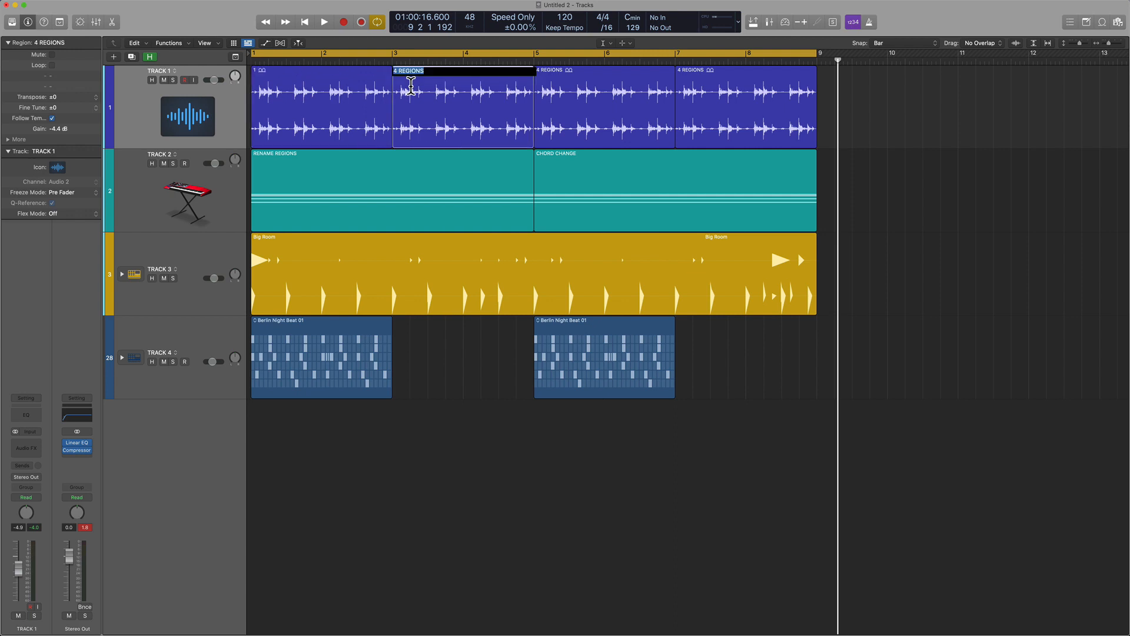
pyautogui.write('2')
# Rename the third and fourth audio regions on TRACK 1 as 3 and 4, then deselect them.
pyautogui.click(547, 87)
pyautogui.write('2')
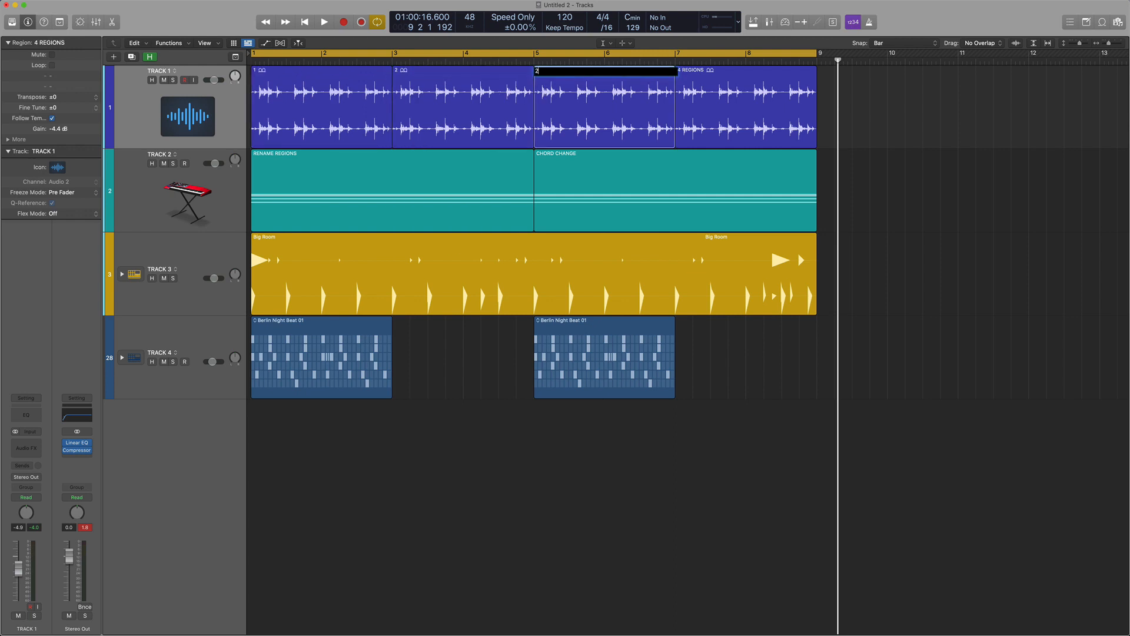
pyautogui.press('BackSpace')
pyautogui.write('3')
pyautogui.click(686, 94)
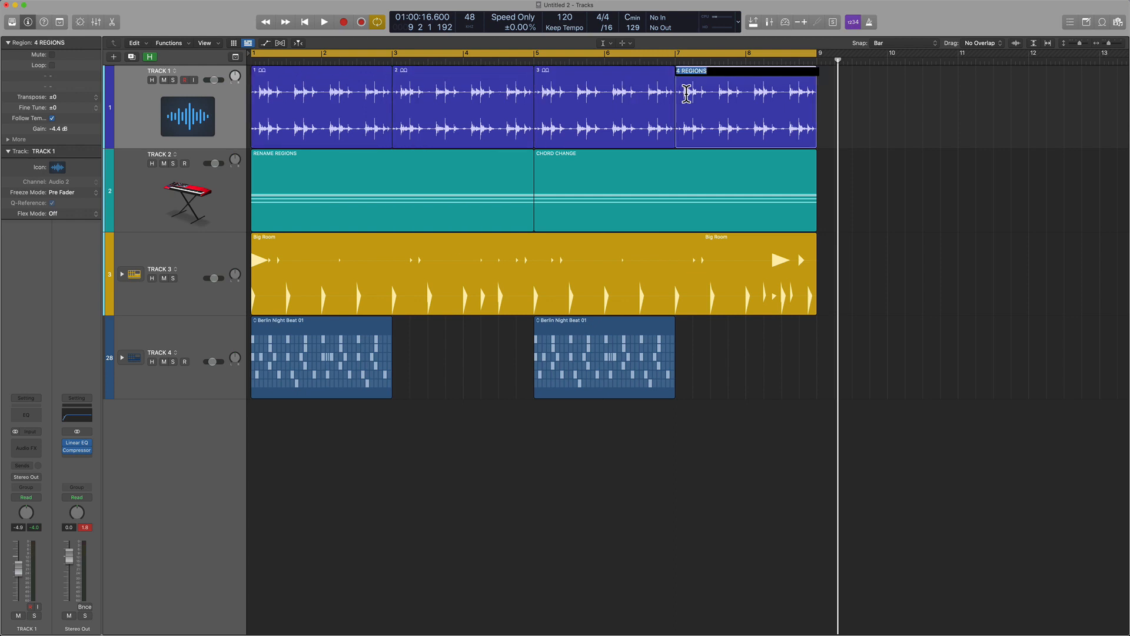
pyautogui.write('4')
pyautogui.press('Return')
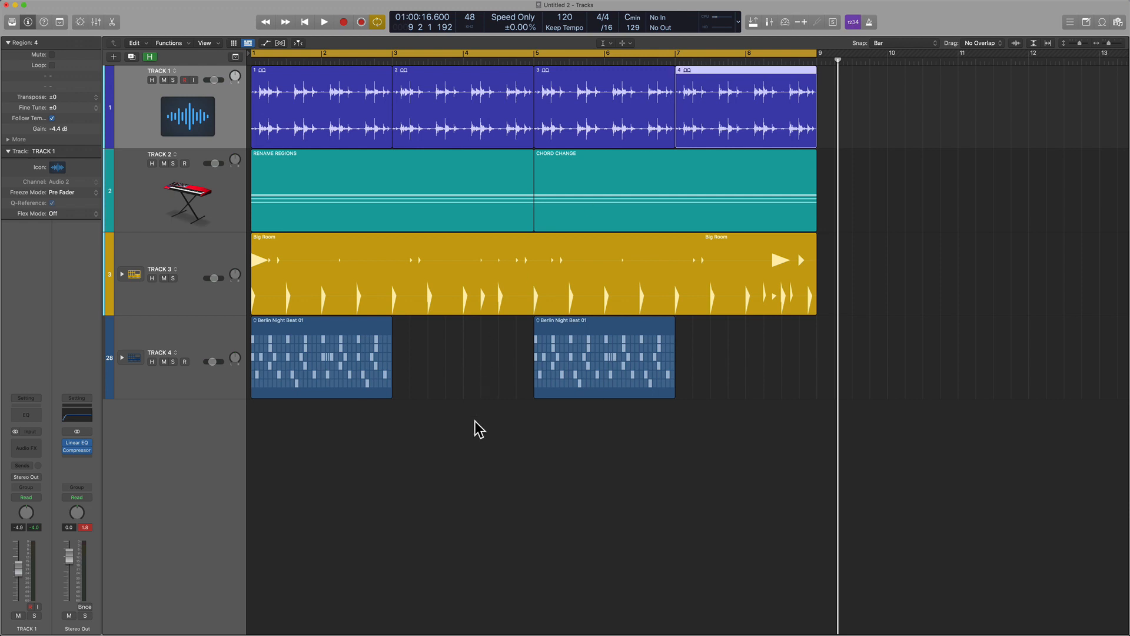
pyautogui.click(480, 429)
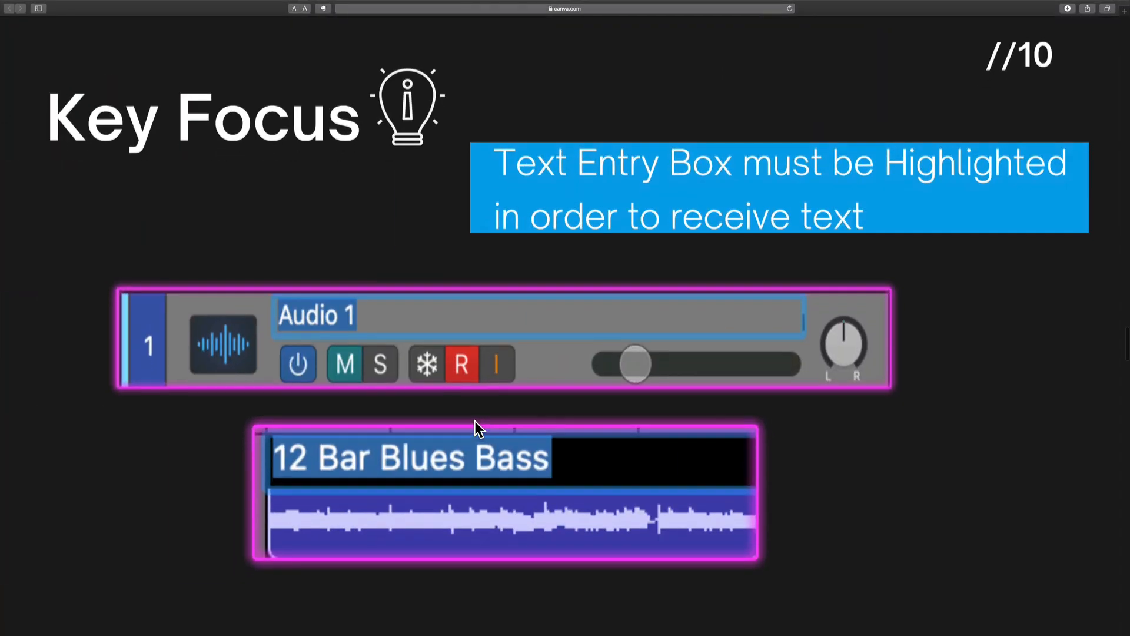
# Read through the Key Focus slides on text entry boxes and plug-in windows in the Canva presentation.
pyautogui.scroll(-10, 475, 422)
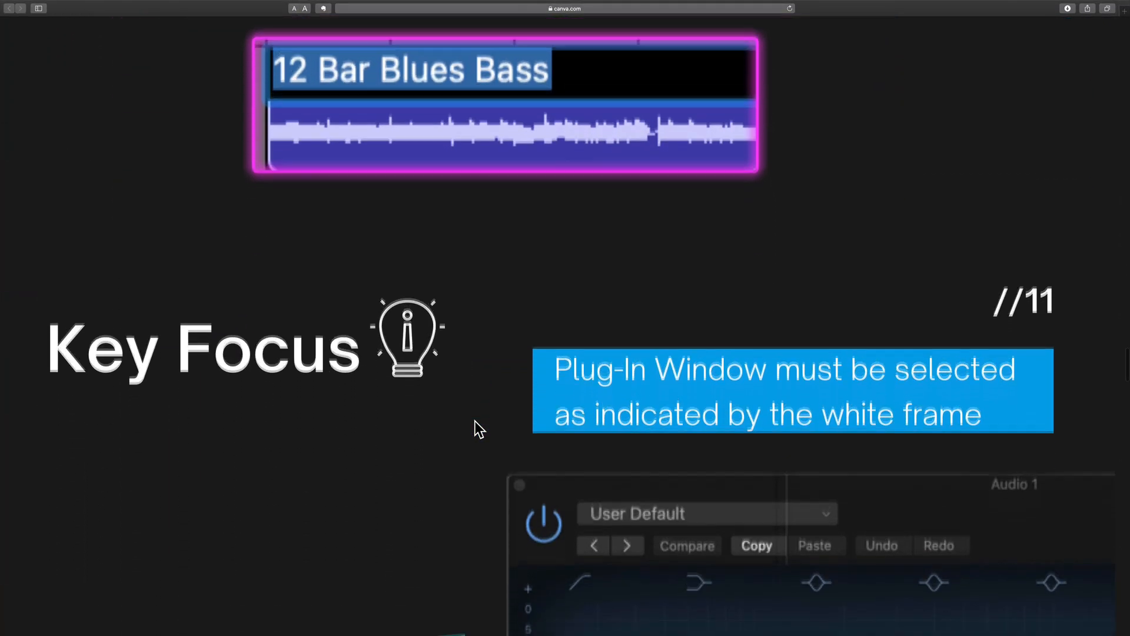
pyautogui.scroll(-3, 475, 422)
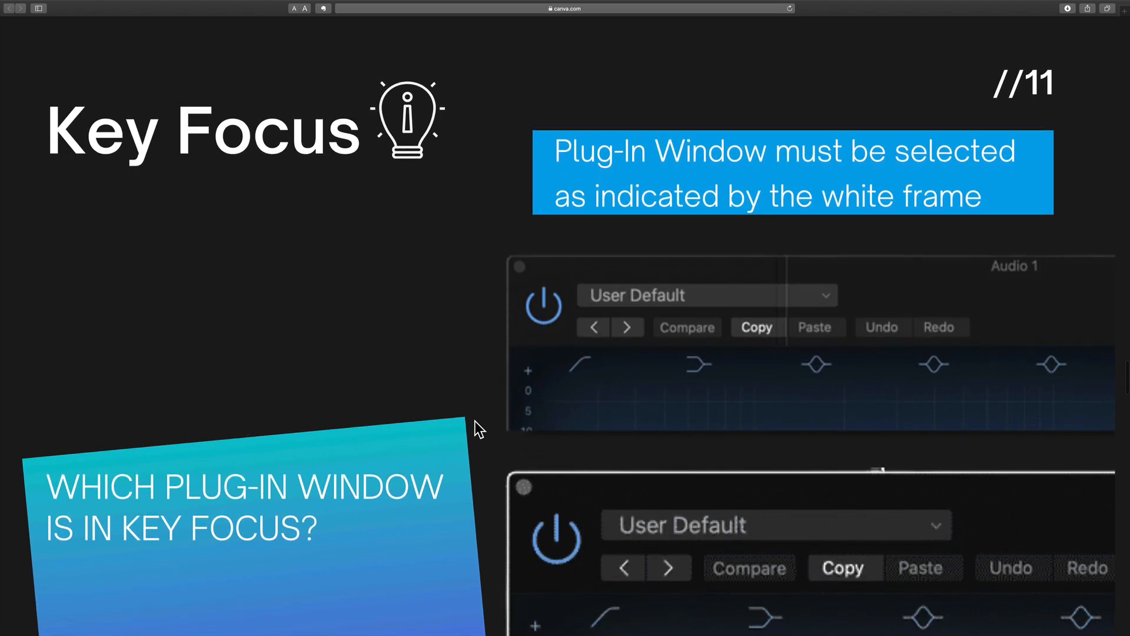
pyautogui.scroll(-1, 475, 421)
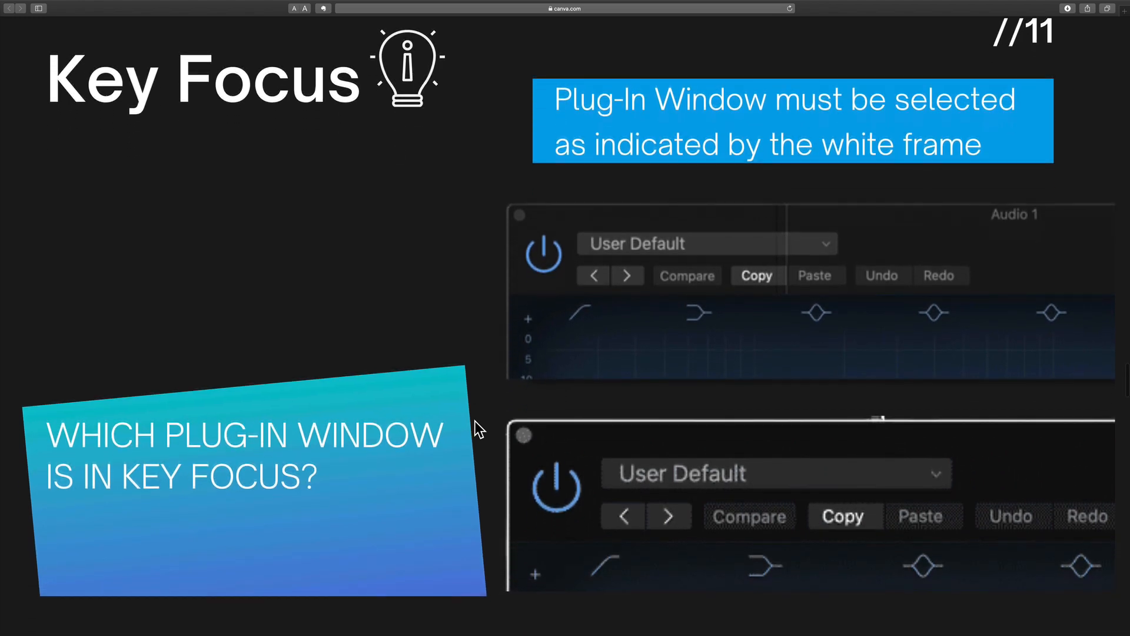
pyautogui.scroll(-1, 475, 422)
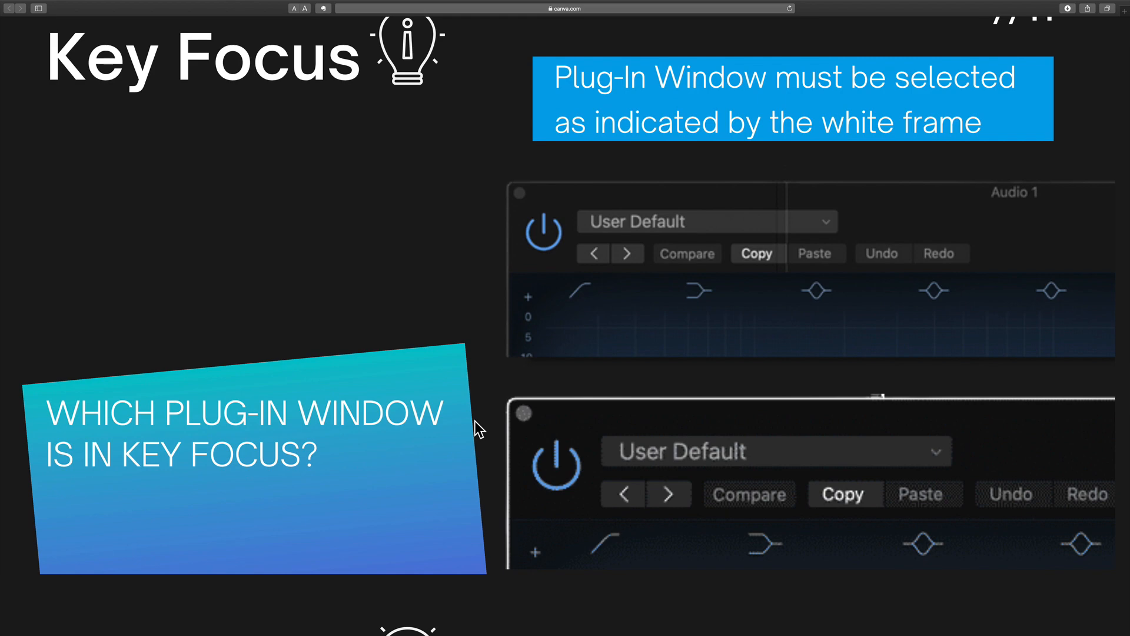
pyautogui.scroll(-1, 677, 318)
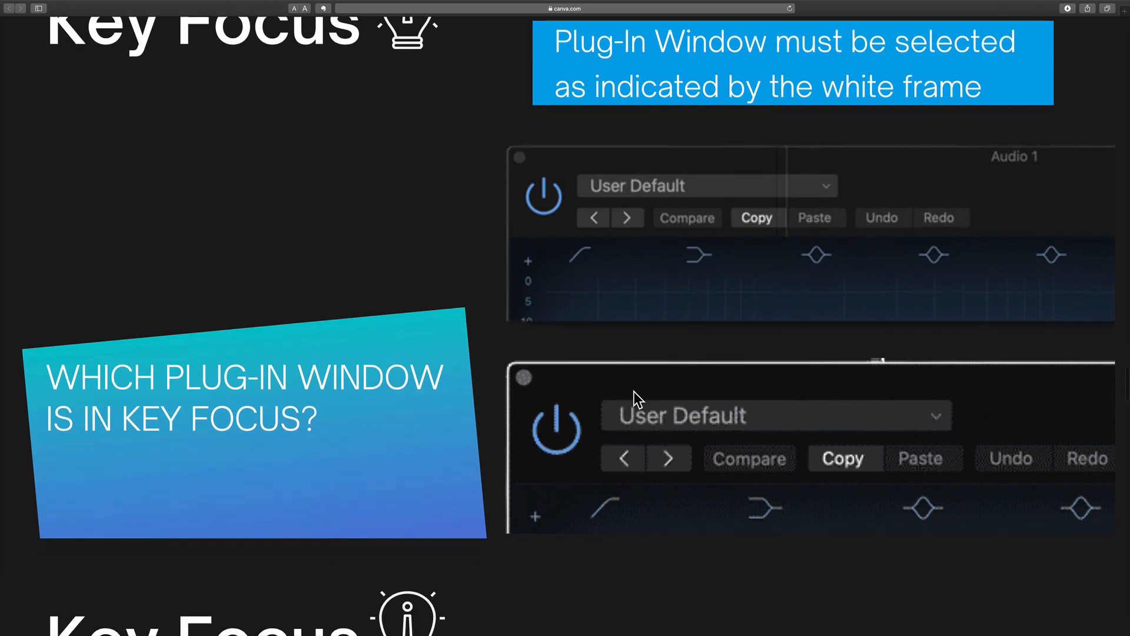
pyautogui.scroll(2, 359, 400)
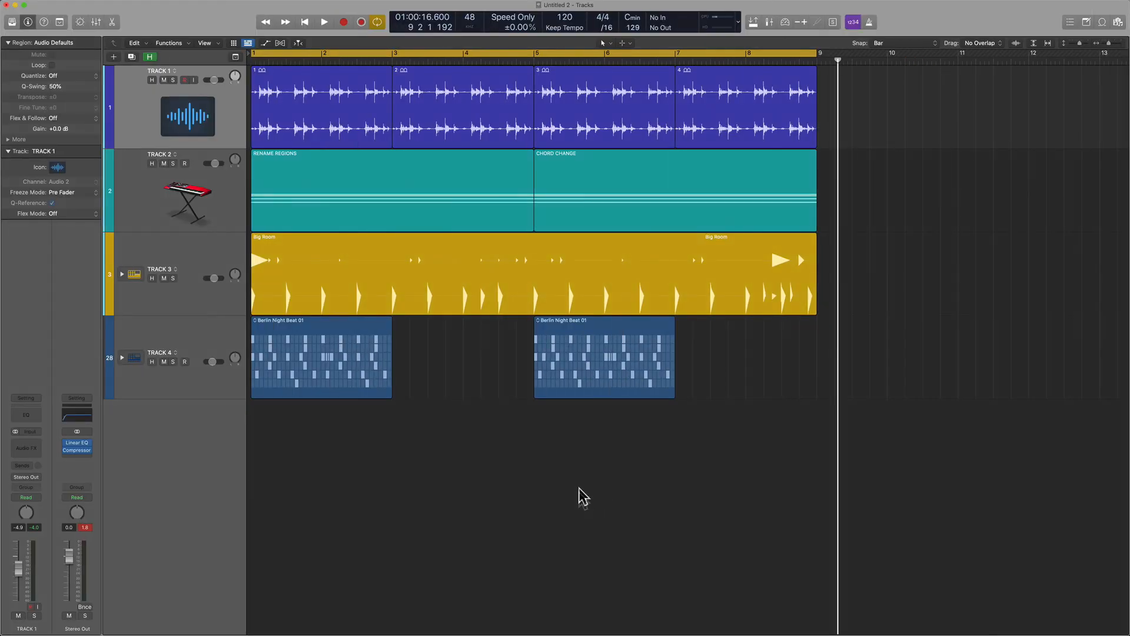
# Return to the Logic Pro project, select TRACK 2, show its Channel EQ window and move it down over the TRACK 3 regions.
pyautogui.hotkey('ctrl', 'Up')
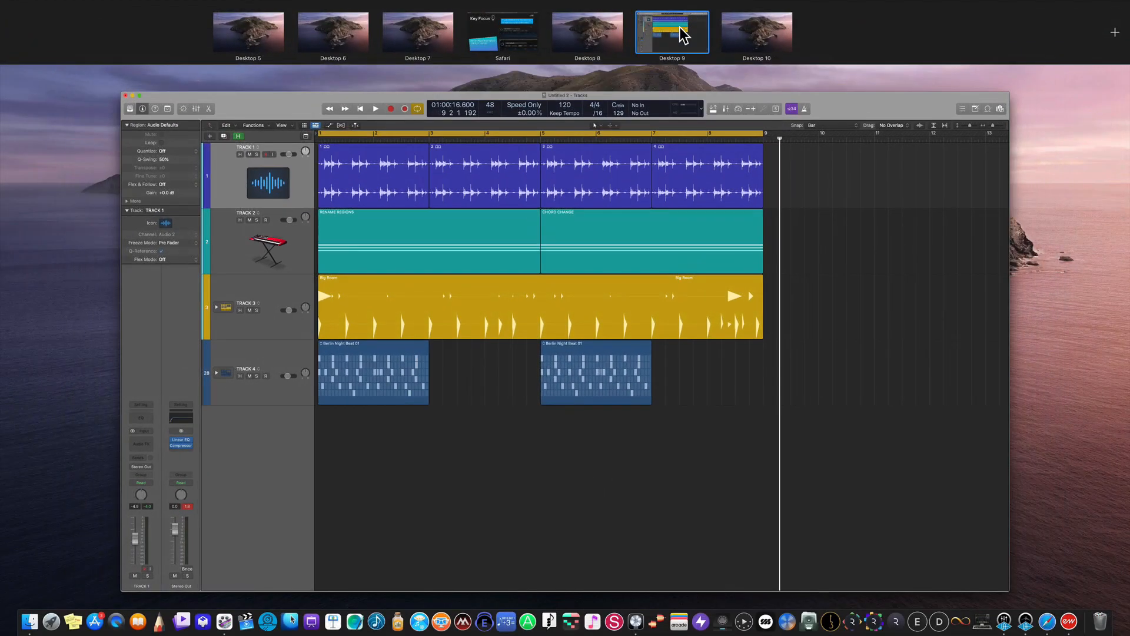
pyautogui.moveTo(686, 35); pyautogui.dragTo(658, 34)
pyautogui.click(658, 33)
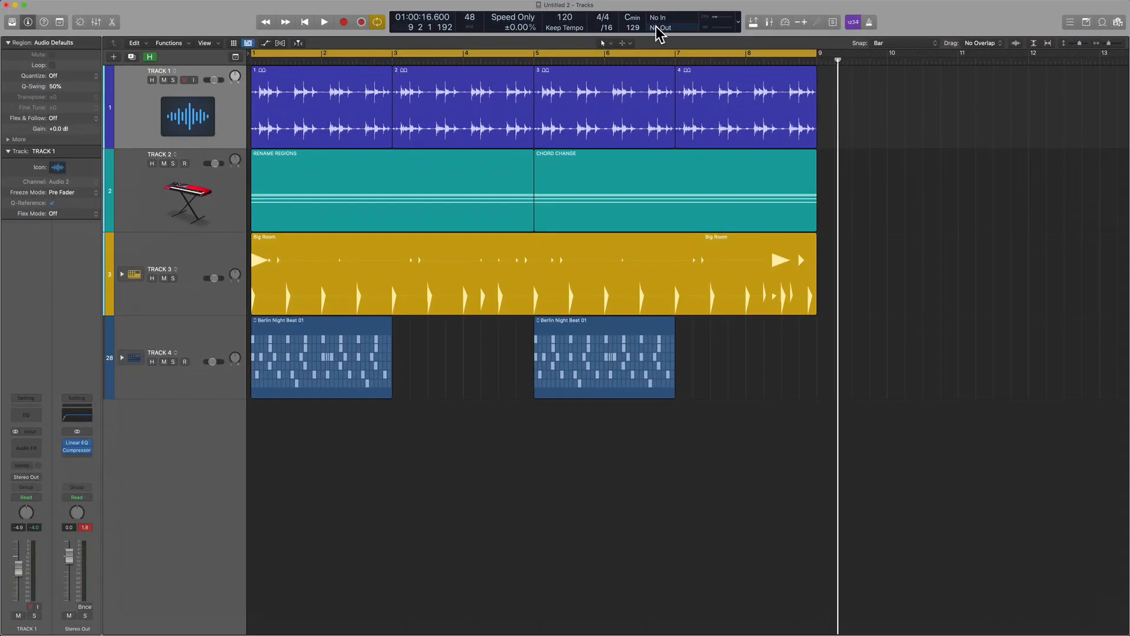
pyautogui.press('Down')
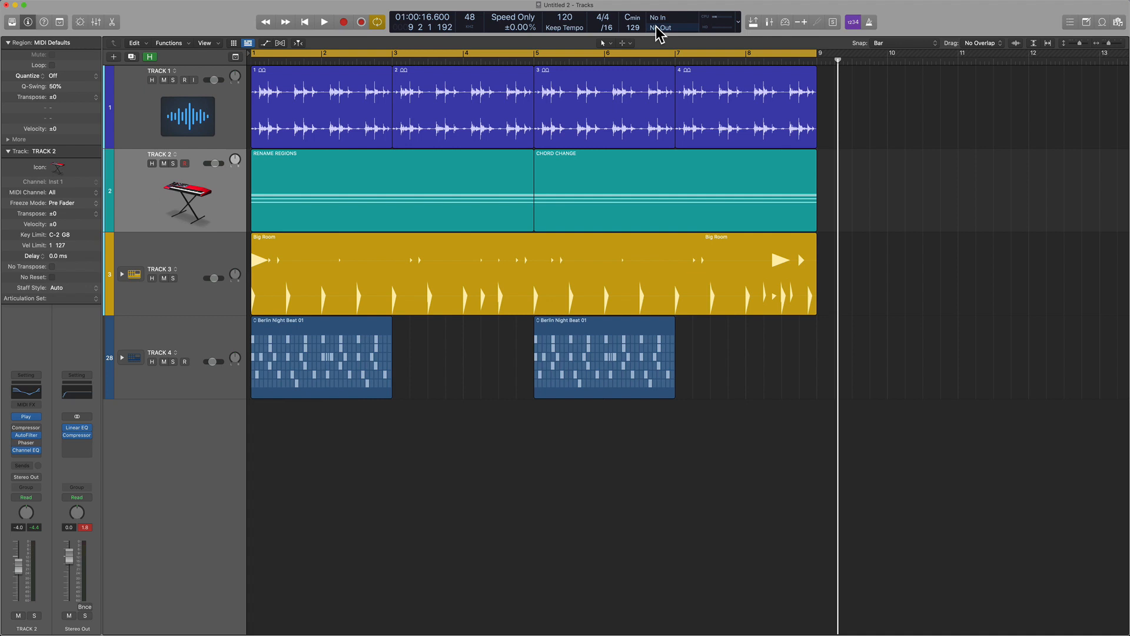
pyautogui.press('v')
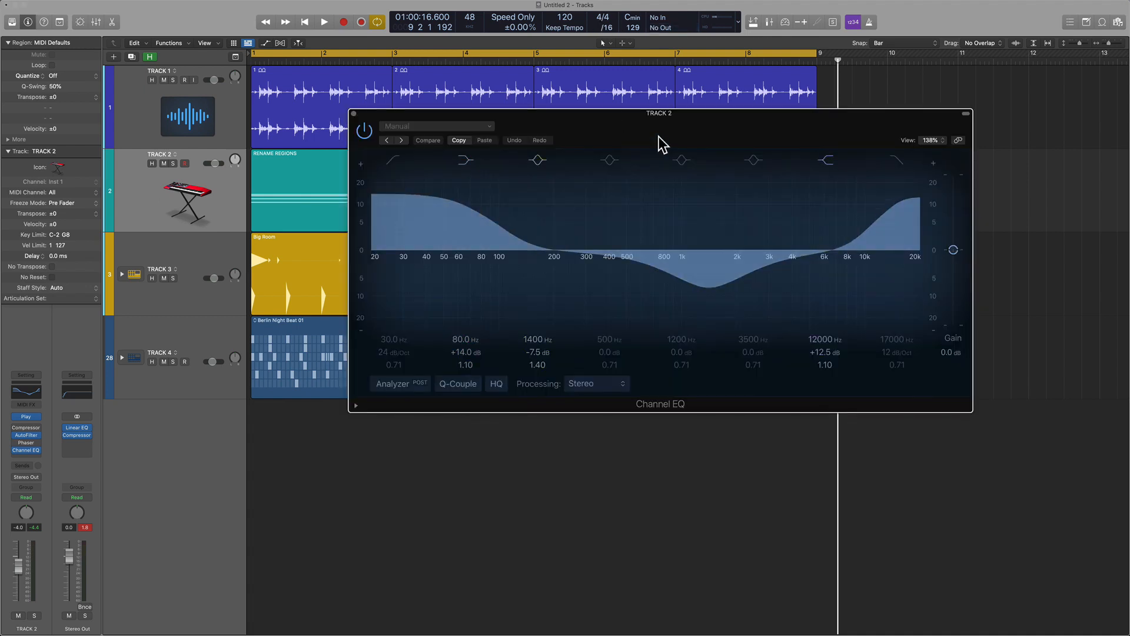
pyautogui.moveTo(661, 138); pyautogui.dragTo(589, 271)
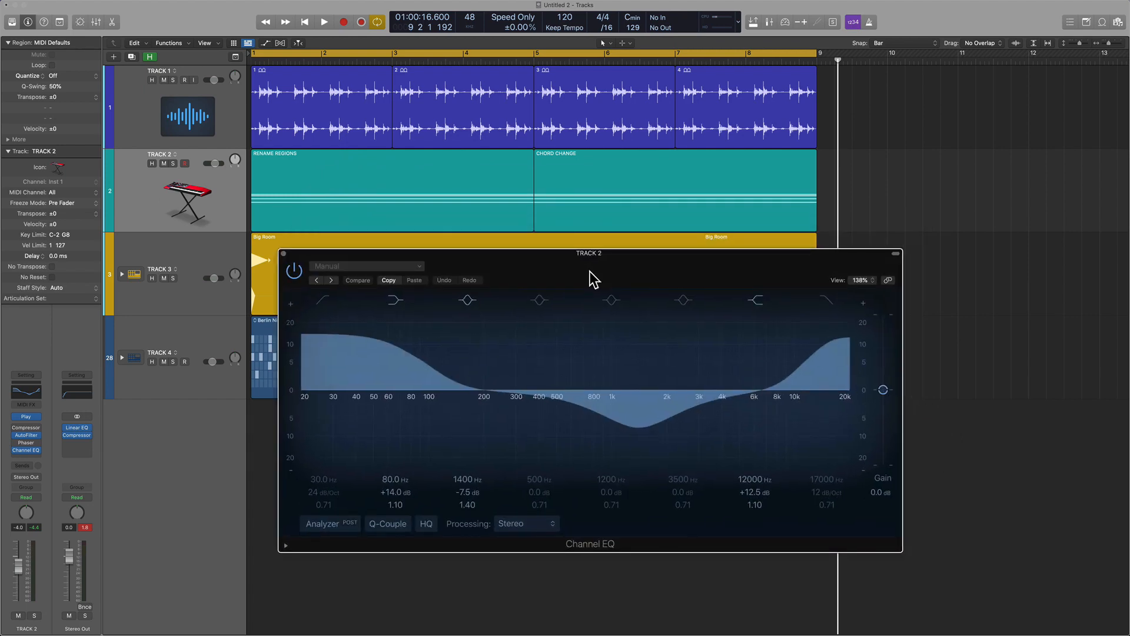
# Outline the frame of the Channel EQ window with a blue freehand on-screen annotation, and clear it.
pyautogui.press('super+shift+a')
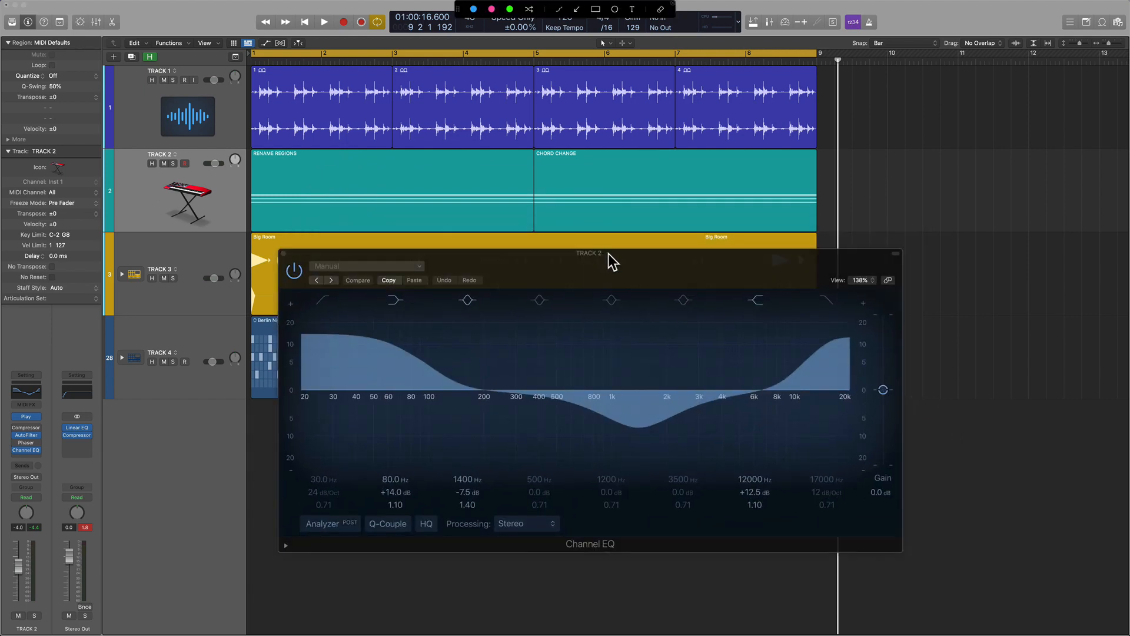
pyautogui.moveTo(630, 251)
pyautogui.mouseDown()
pyautogui.moveTo(268, 257)
pyautogui.moveTo(257, 480)
pyautogui.moveTo(450, 553)
pyautogui.moveTo(848, 540)
pyautogui.moveTo(889, 265)
pyautogui.moveTo(658, 254)
pyautogui.mouseUp()
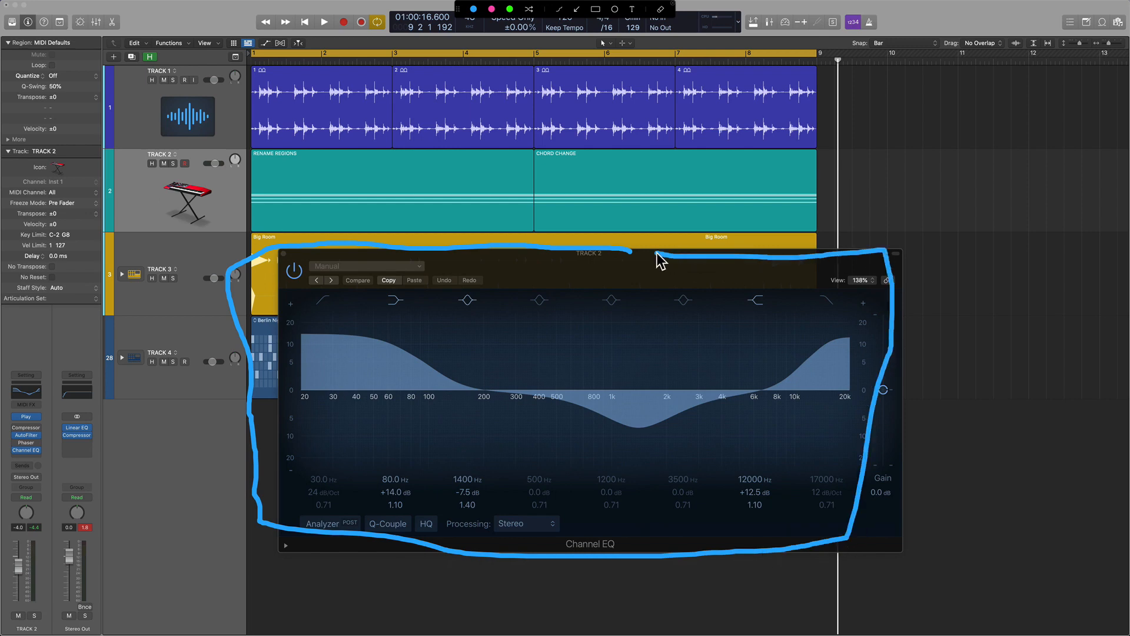
pyautogui.press('Escape')
# Reposition the Channel EQ window and switch key focus between it and the Tracks window, ending on Channel EQ.
pyautogui.moveTo(778, 286)
pyautogui.mouseDown()
pyautogui.moveTo(774, 230)
pyautogui.moveTo(800, 253)
pyautogui.moveTo(751, 327)
pyautogui.moveTo(773, 273)
pyautogui.mouseUp()
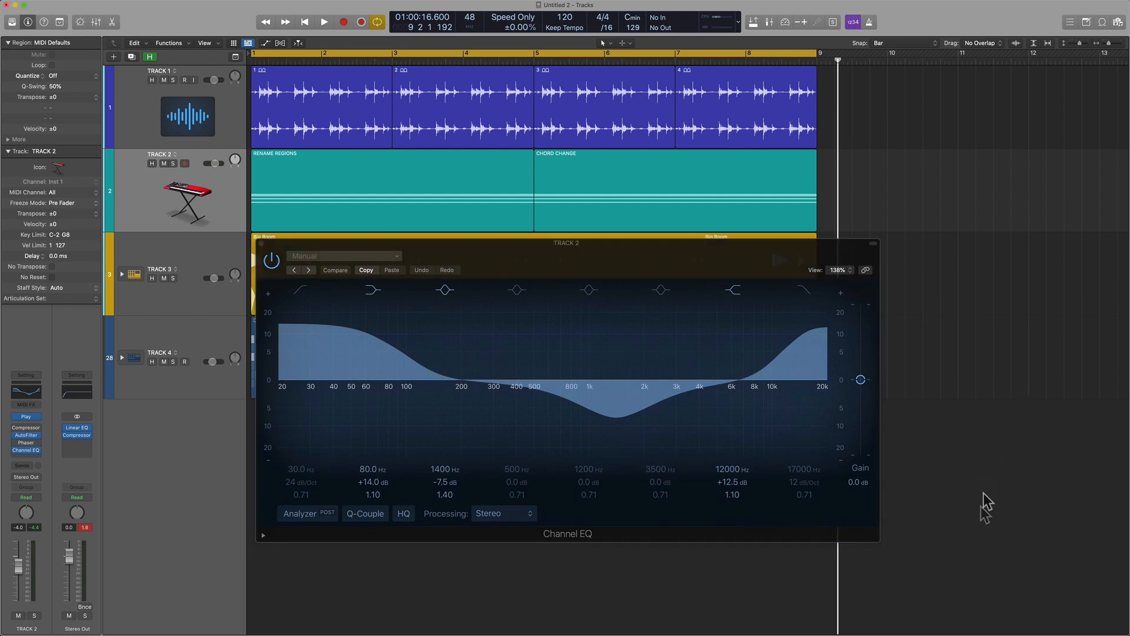
pyautogui.click(750, 260)
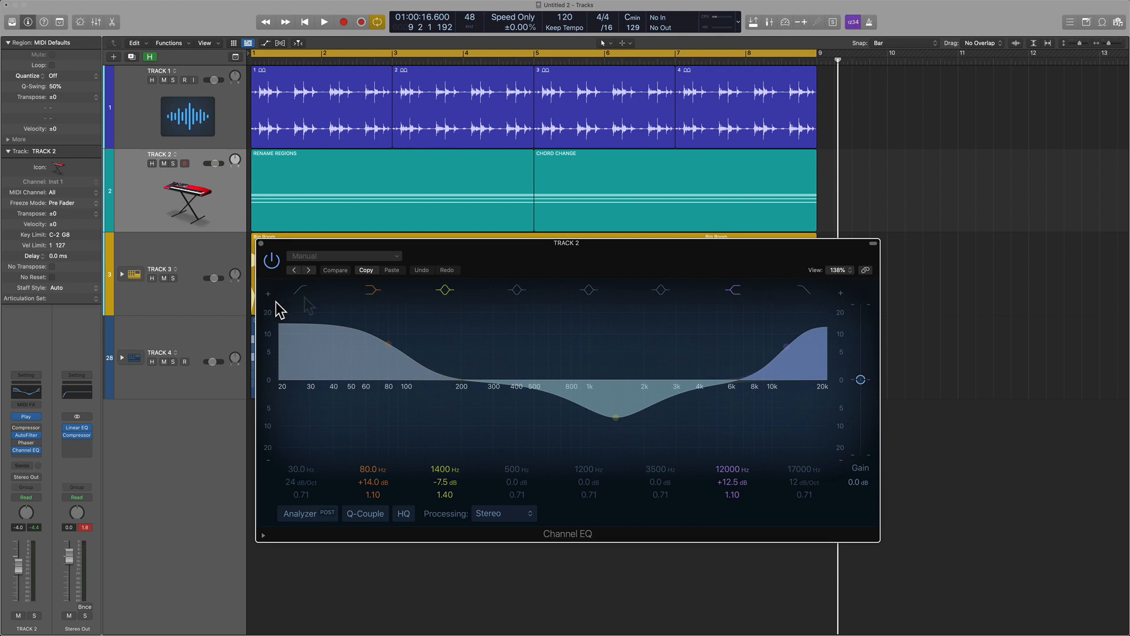
pyautogui.moveTo(644, 258); pyautogui.dragTo(631, 172)
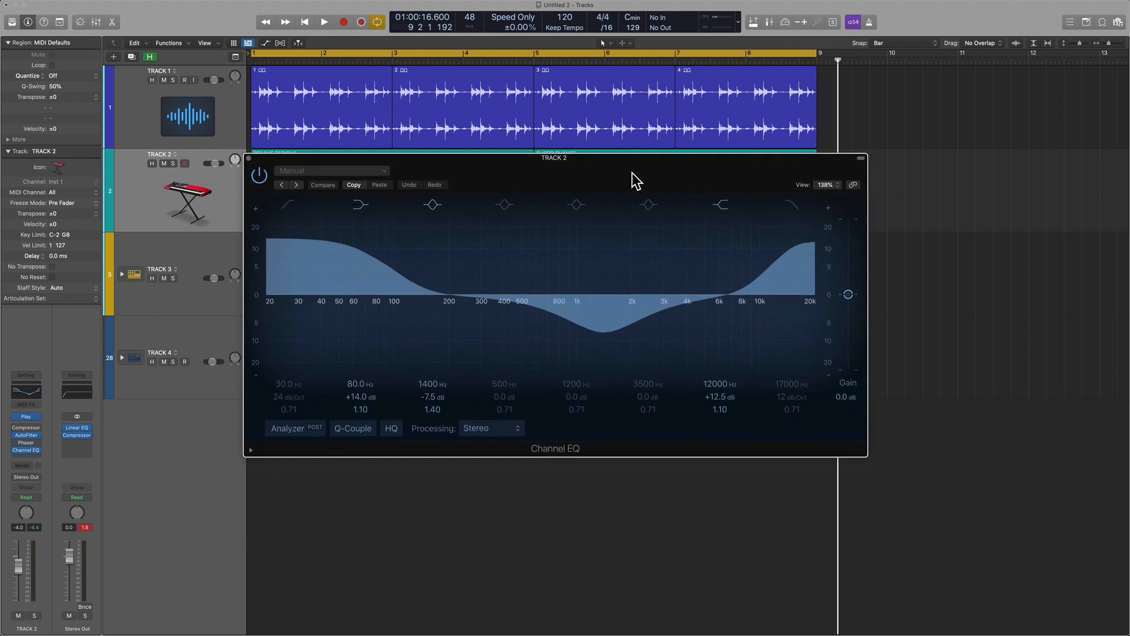
pyautogui.click(968, 369)
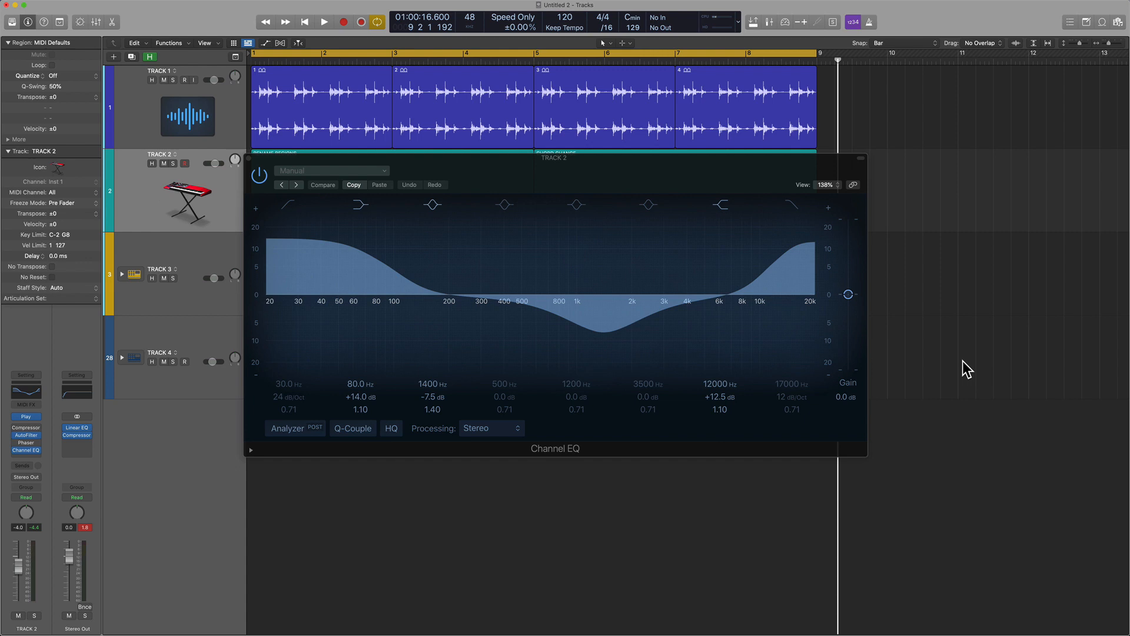
pyautogui.click(664, 169)
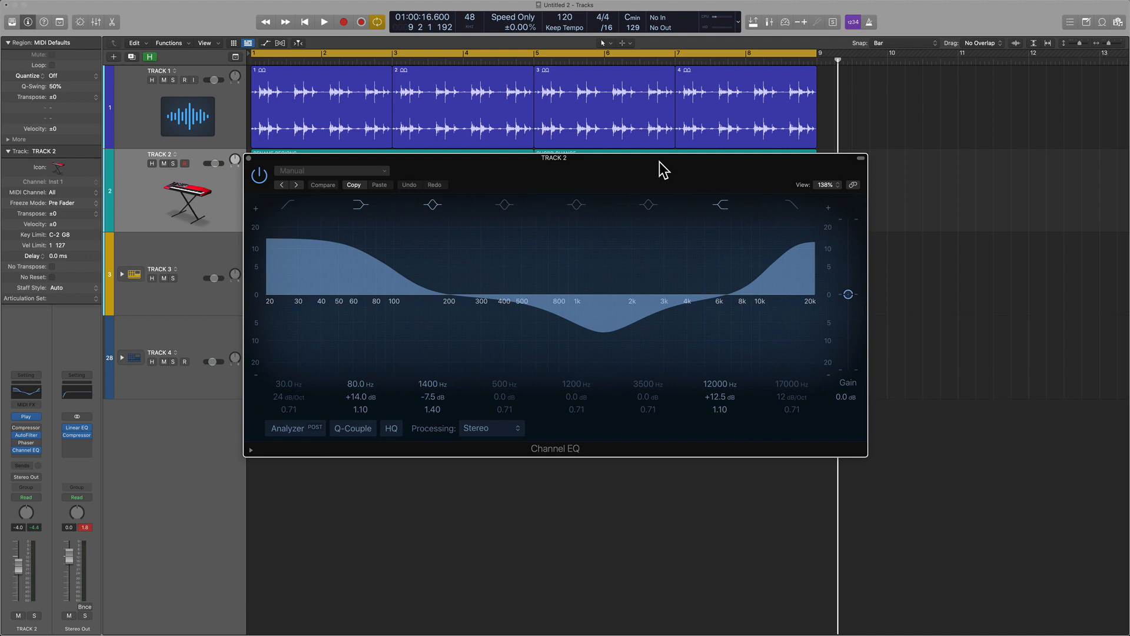
# Show the AutoFilter window, place it beside Channel EQ and alternate key focus between the two plug-in windows, ending on Channel EQ.
pyautogui.press('v')
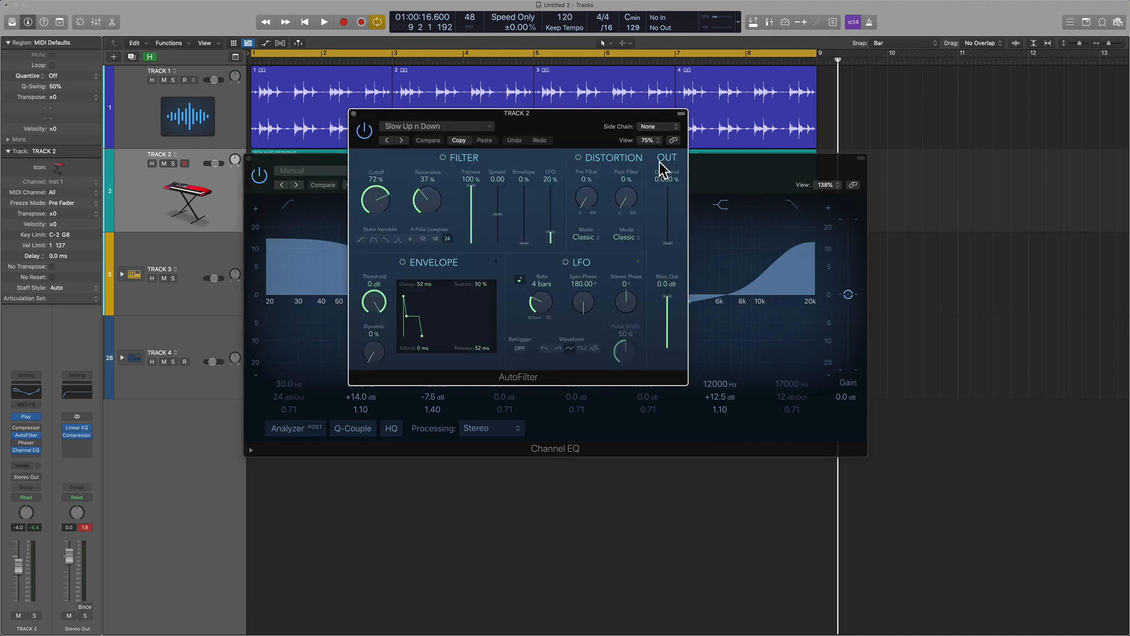
pyautogui.moveTo(524, 116); pyautogui.dragTo(894, 164)
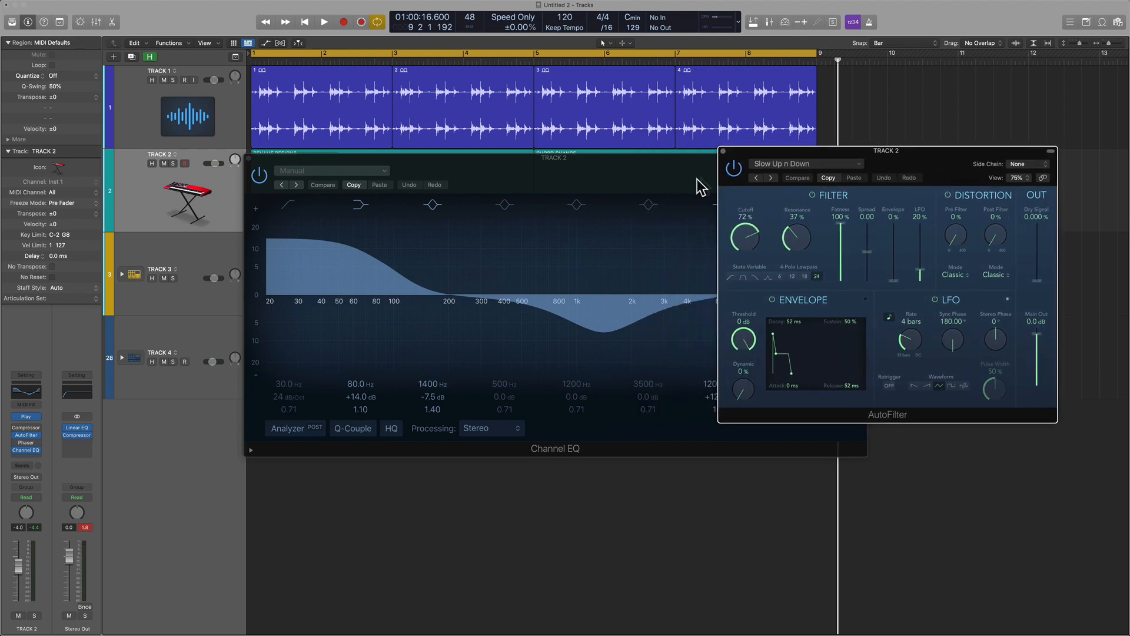
pyautogui.click(511, 181)
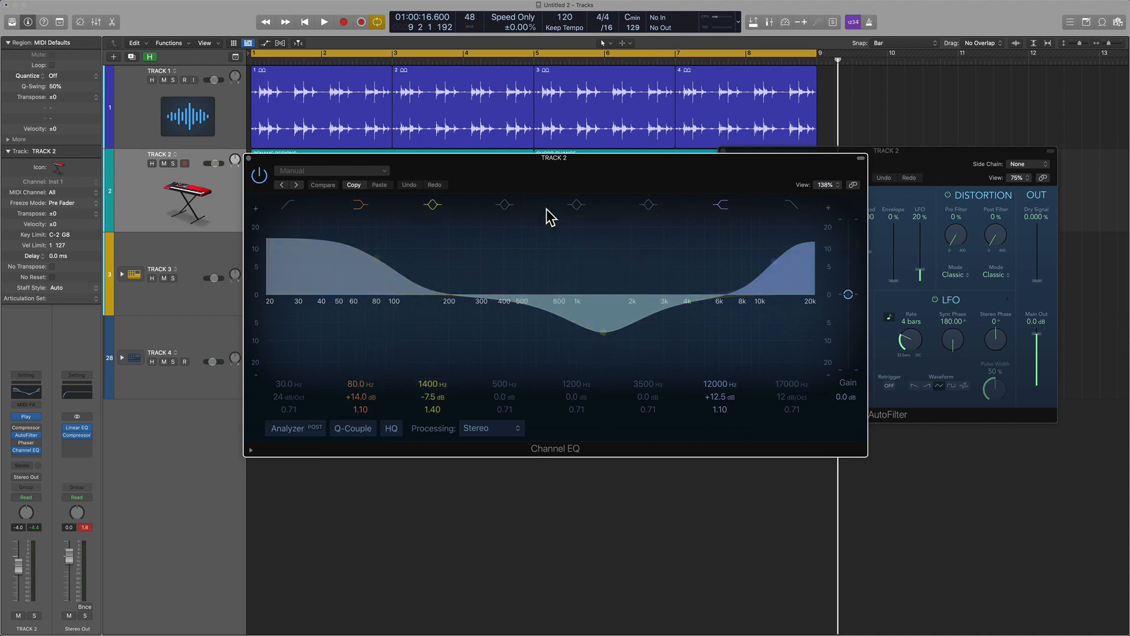
pyautogui.click(927, 171)
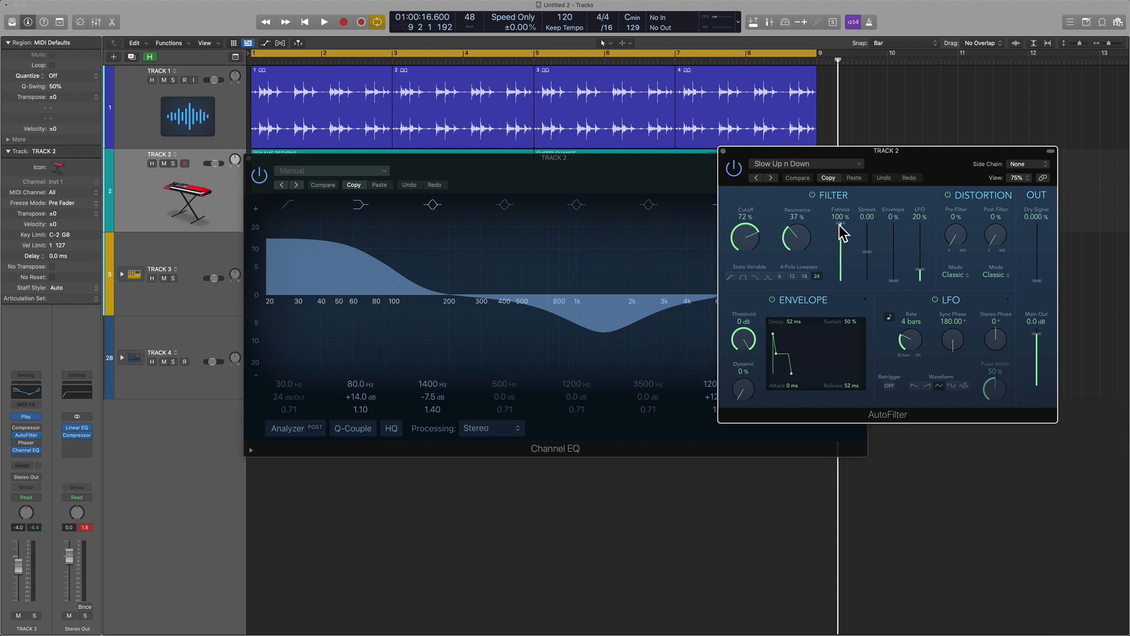
pyautogui.click(624, 172)
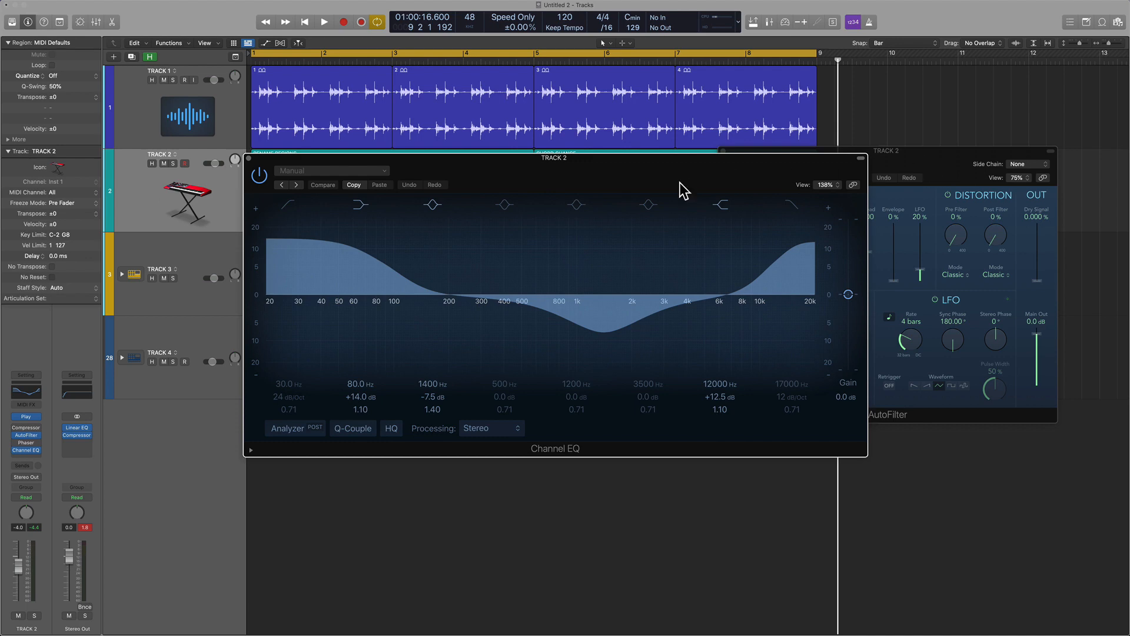
pyautogui.click(933, 166)
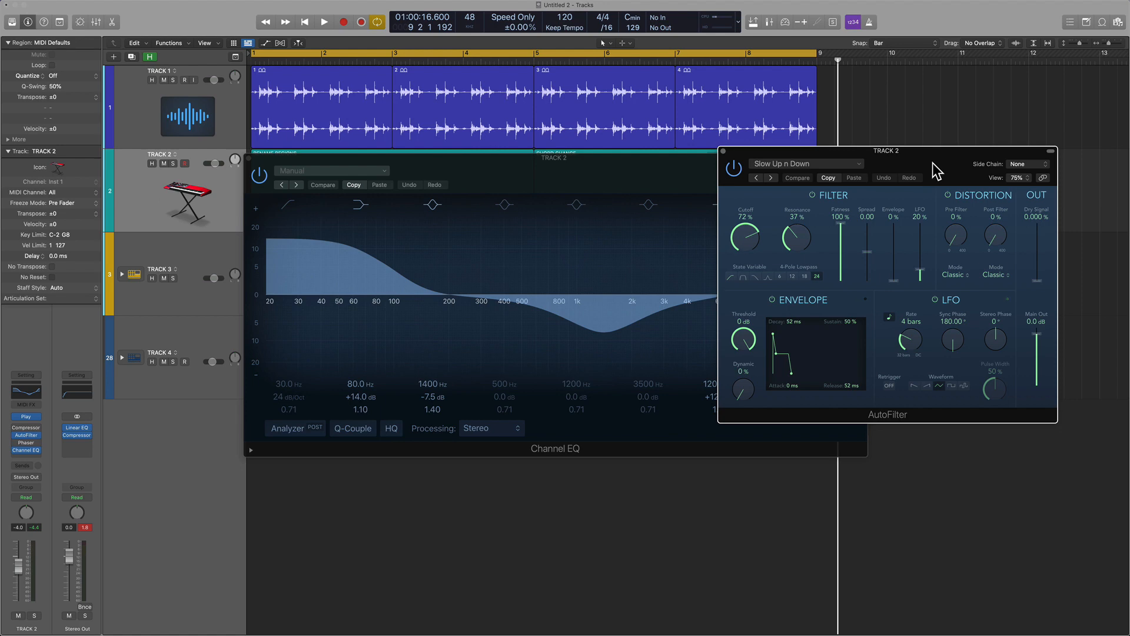
pyautogui.click(702, 184)
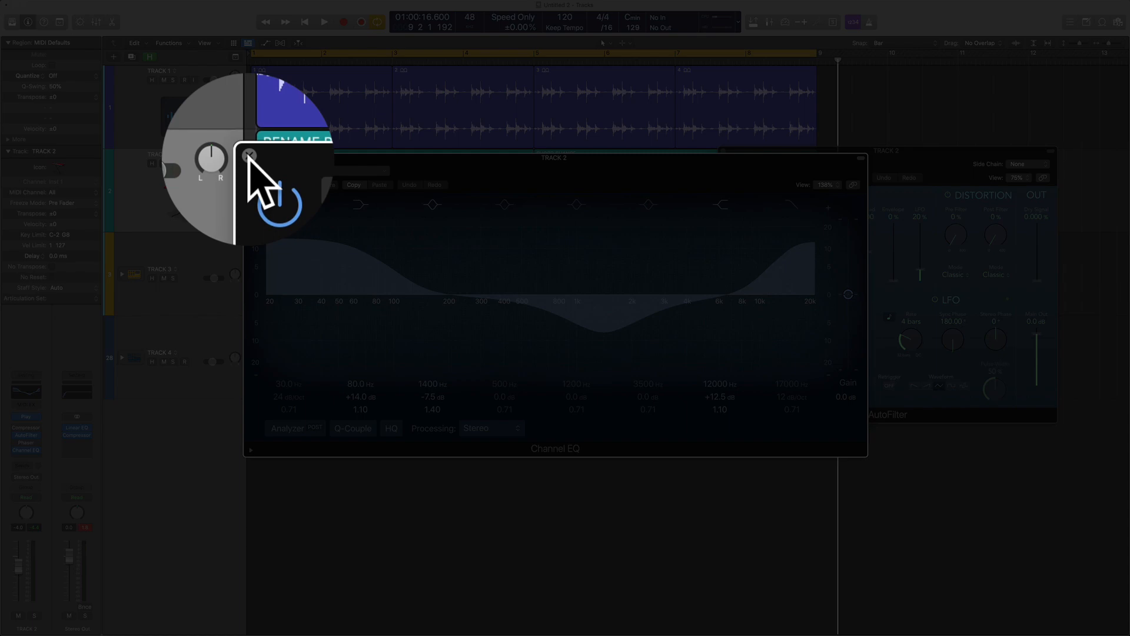
# Hide and reshow the plug-in windows, and move Channel EQ over the track headers so it clears AutoFilter.
pyautogui.click(250, 156)
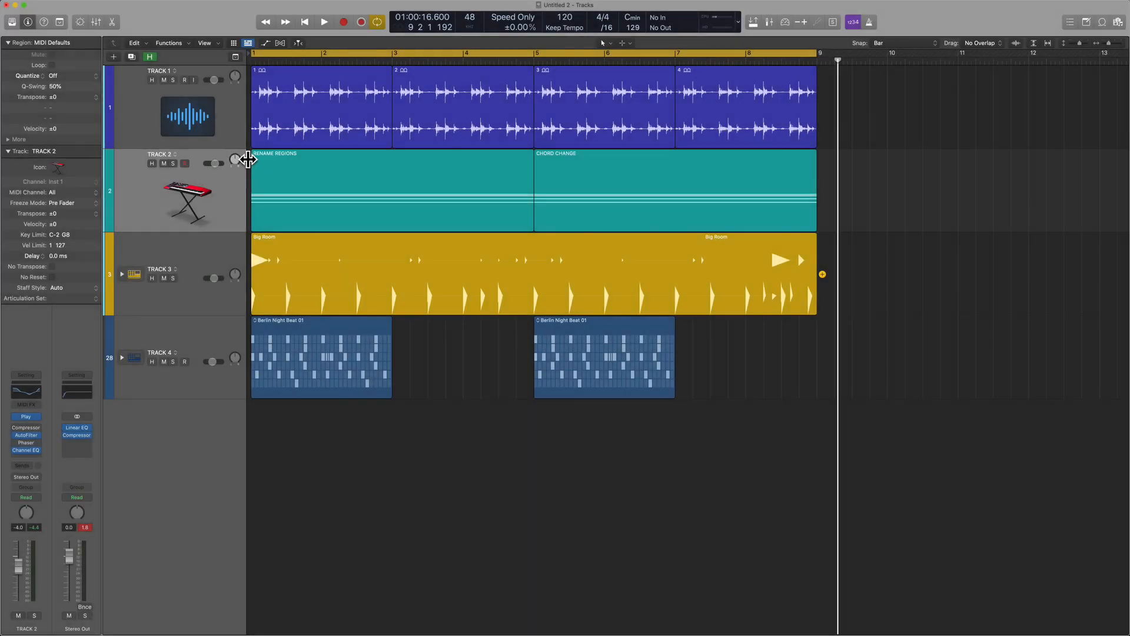
pyautogui.press('v')
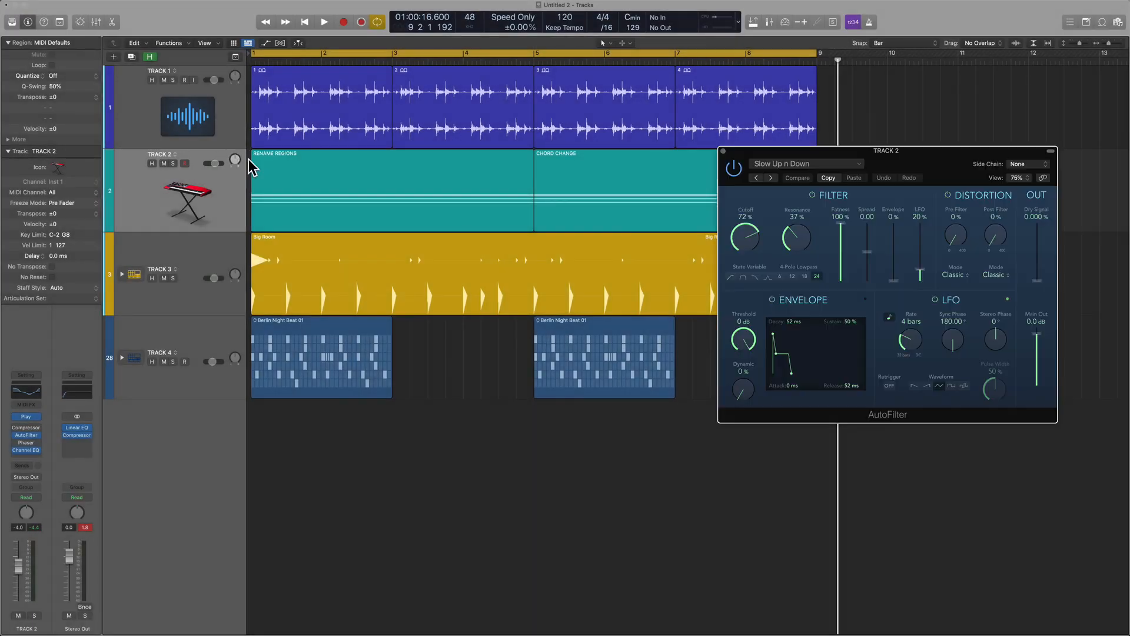
pyautogui.moveTo(616, 160); pyautogui.dragTo(431, 151)
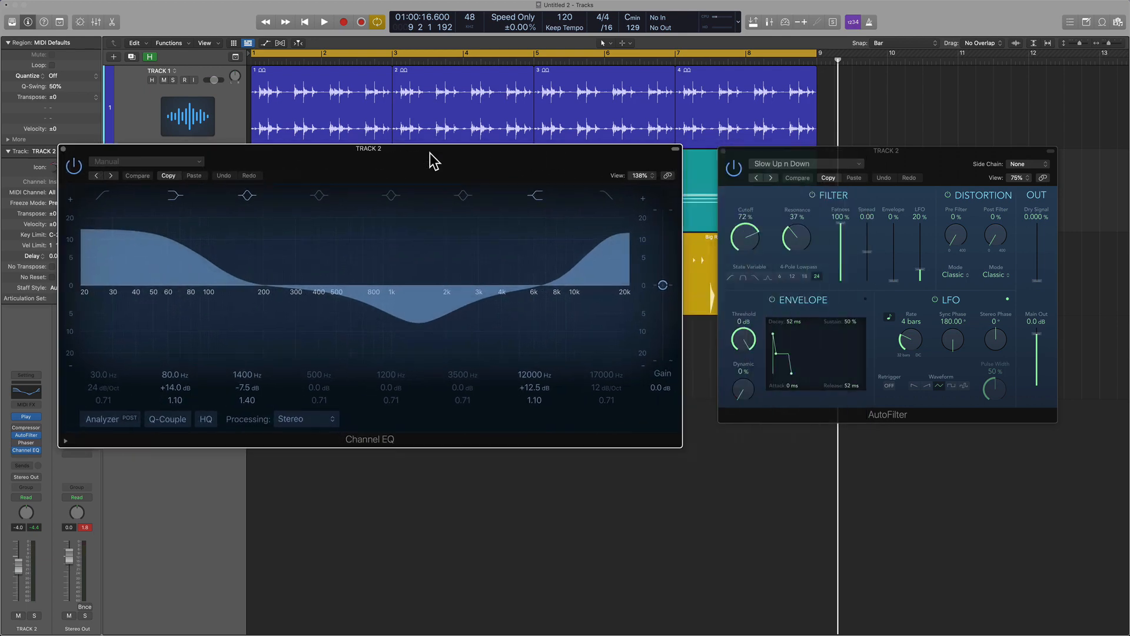
pyautogui.click(770, 149)
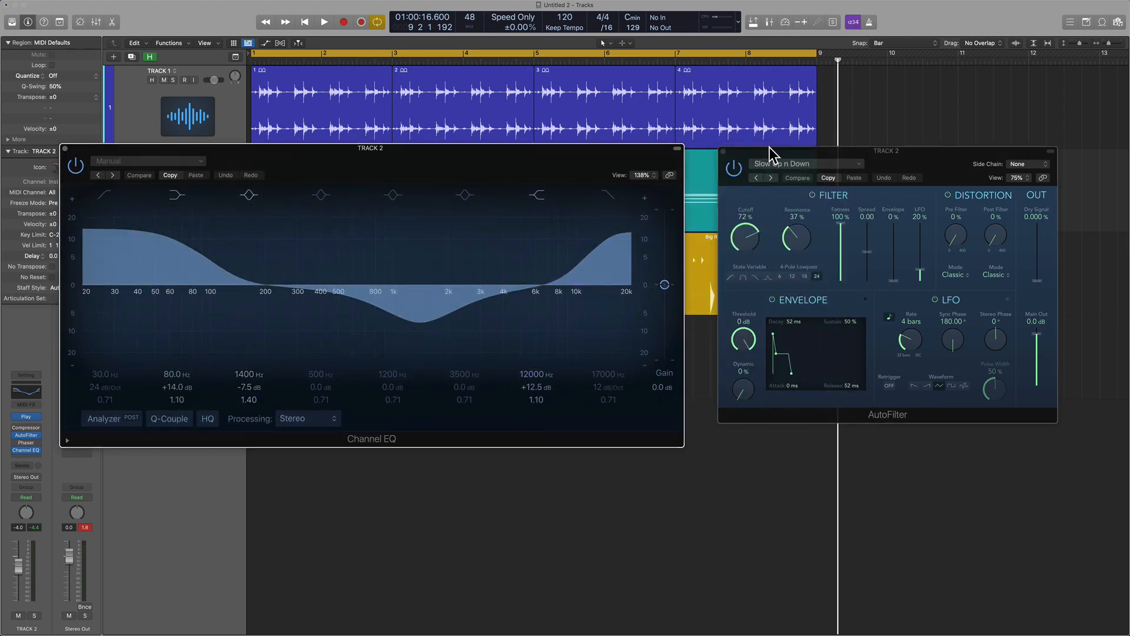
# Focus Channel EQ and toggle the visibility of both plug-in windows off and on several times.
pyautogui.click(599, 168)
pyautogui.press('v')
pyautogui.press('v')
pyautogui.press('v')
pyautogui.press('v')
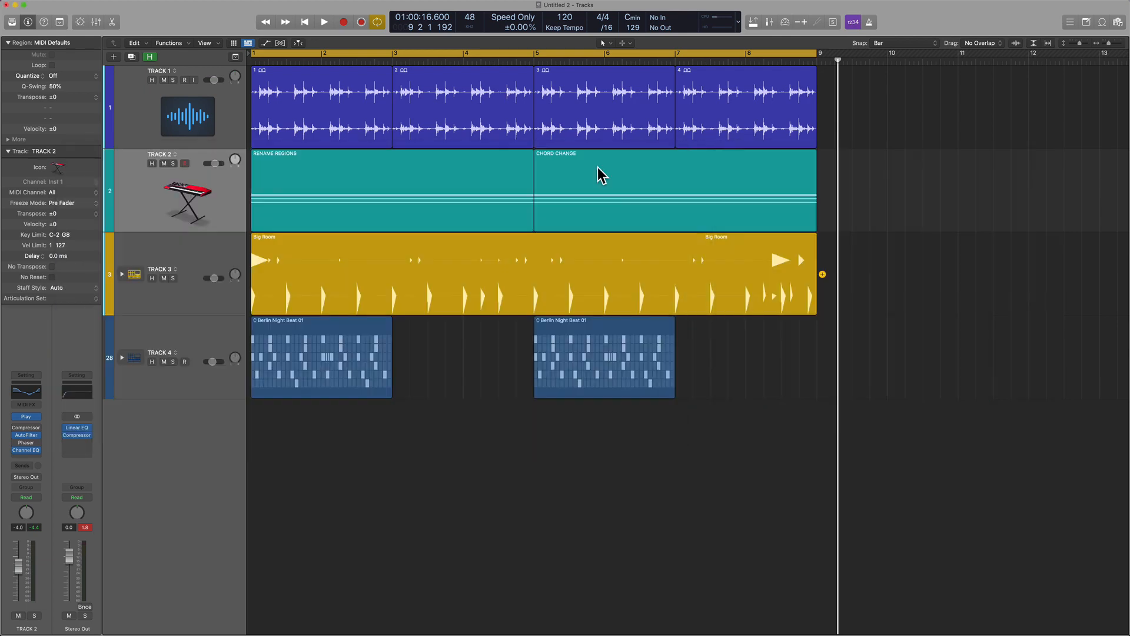
pyautogui.press('v')
pyautogui.press('v')
pyautogui.press('v')
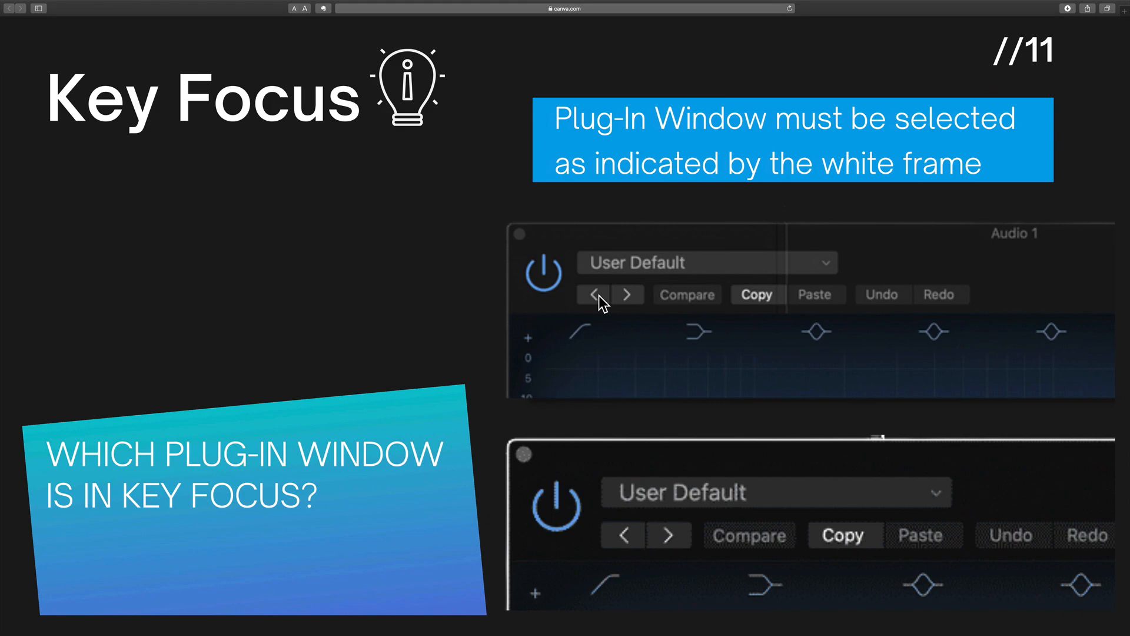
# Switch to the Canva presentation in Safari and review the Key Focus slides on text entry boxes and plug-in windows.
pyautogui.press('Left')
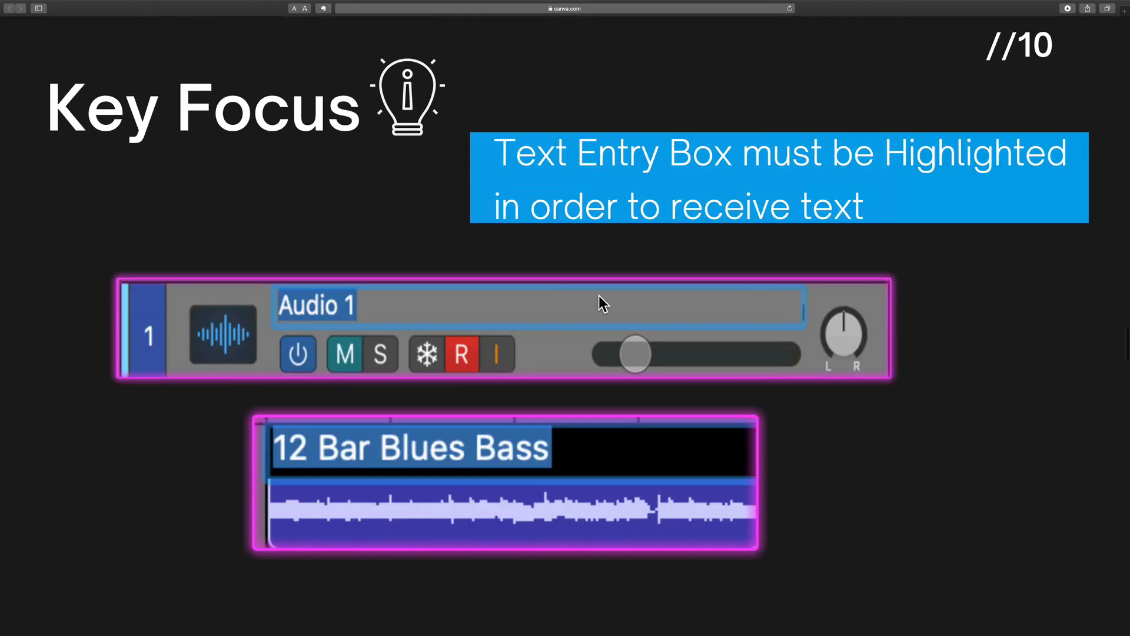
pyautogui.scroll(4, 599, 296)
pyautogui.scroll(-3, 599, 301)
pyautogui.scroll(-2, 454, 365)
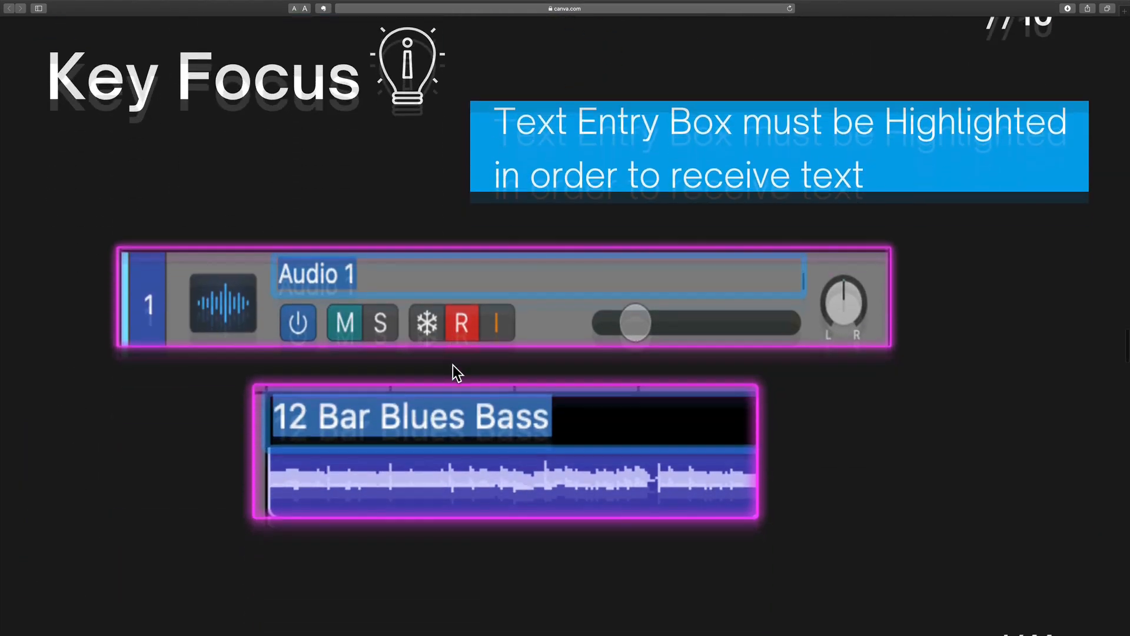
pyautogui.scroll(-10, 453, 365)
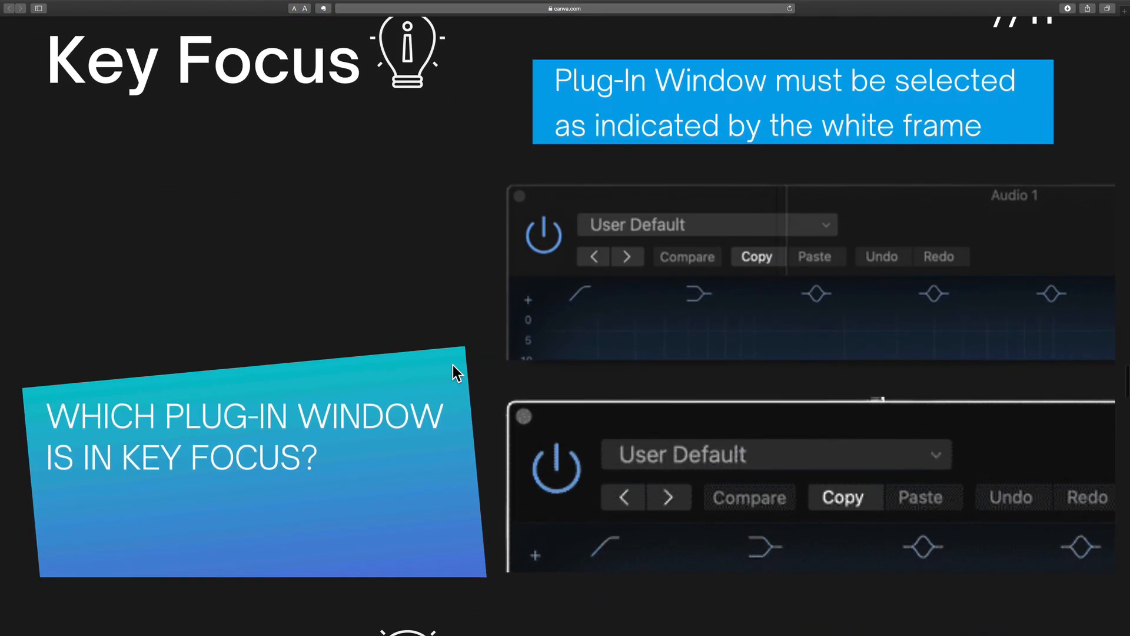
pyautogui.scroll(-8, 510, 415)
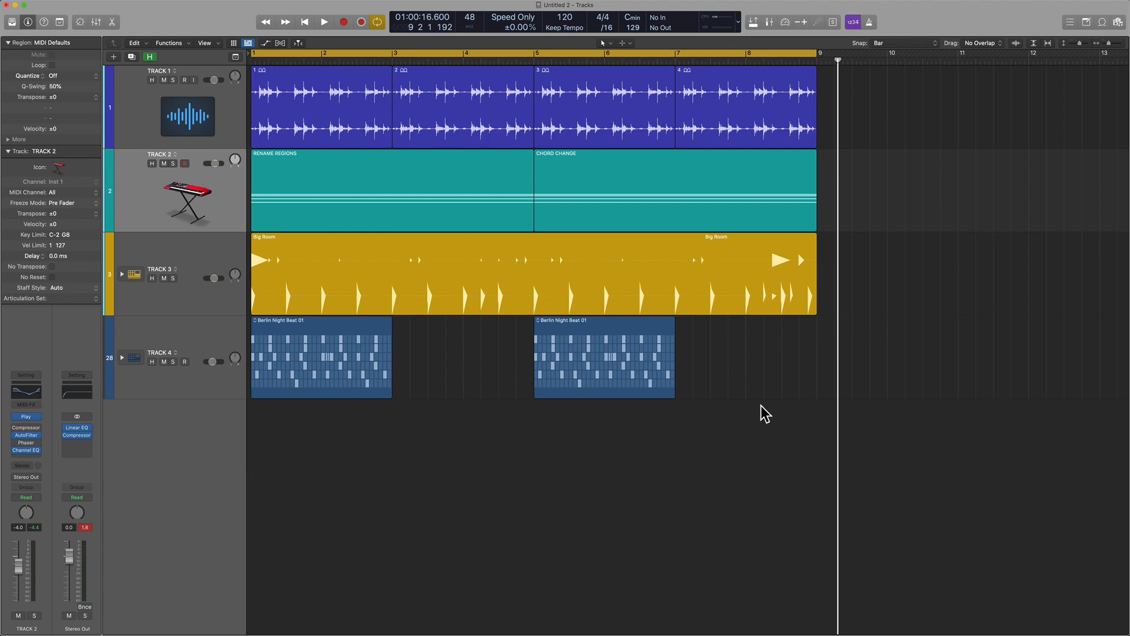
# Open the Mixer in a separate window, place it below the TRACK 3 regions and enlarge it.
pyautogui.press('super+2')
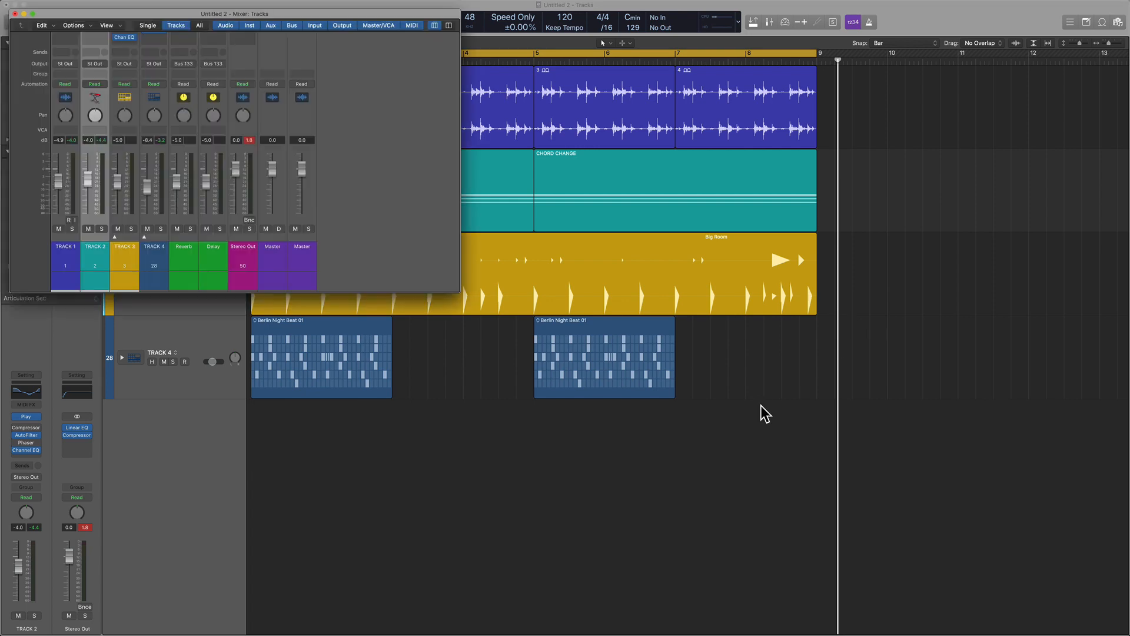
pyautogui.moveTo(339, 16); pyautogui.dragTo(1006, 357)
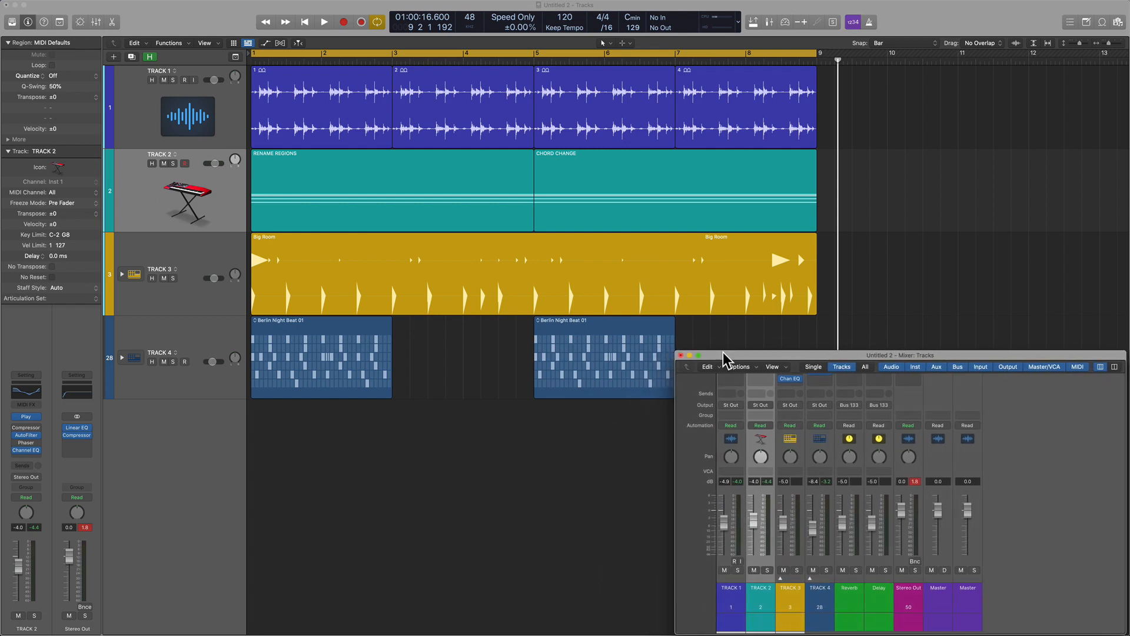
pyautogui.moveTo(723, 352); pyautogui.dragTo(727, 324)
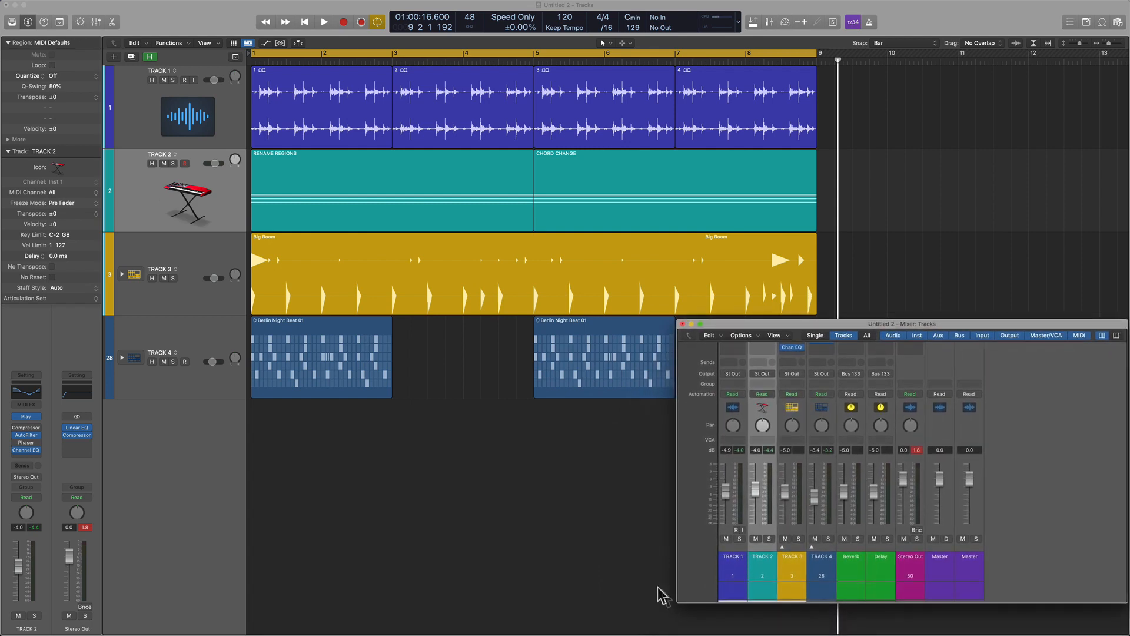
pyautogui.moveTo(676, 600); pyautogui.dragTo(524, 626)
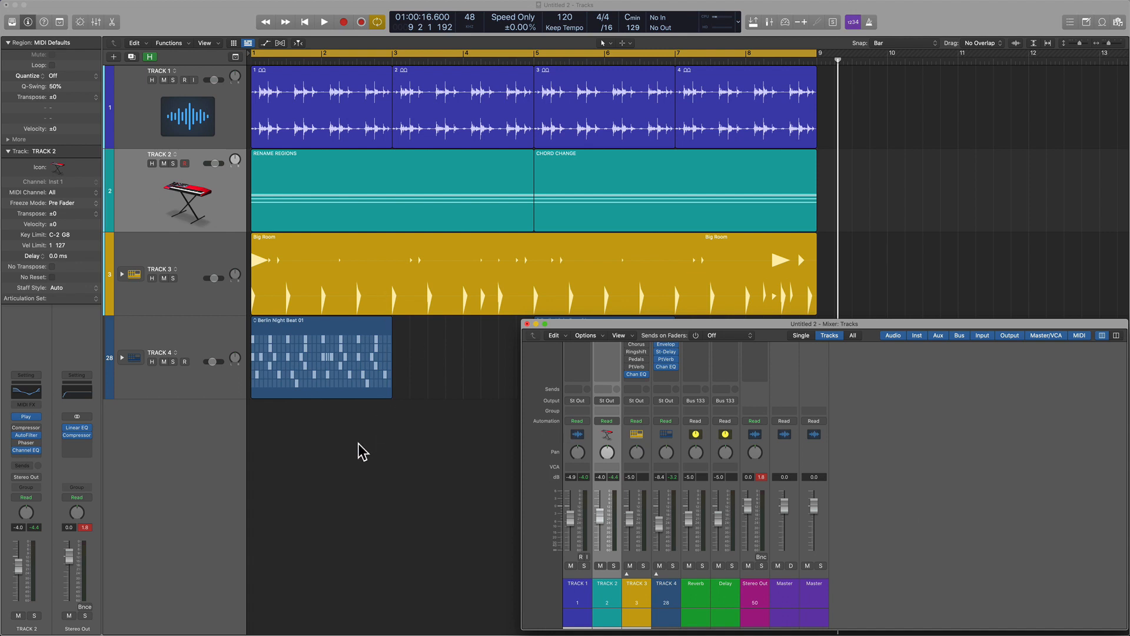
# Bring the Mixer window back from behind the Tracks window and move it up over the TRACK 2 and TRACK 3 regions.
pyautogui.press('x')
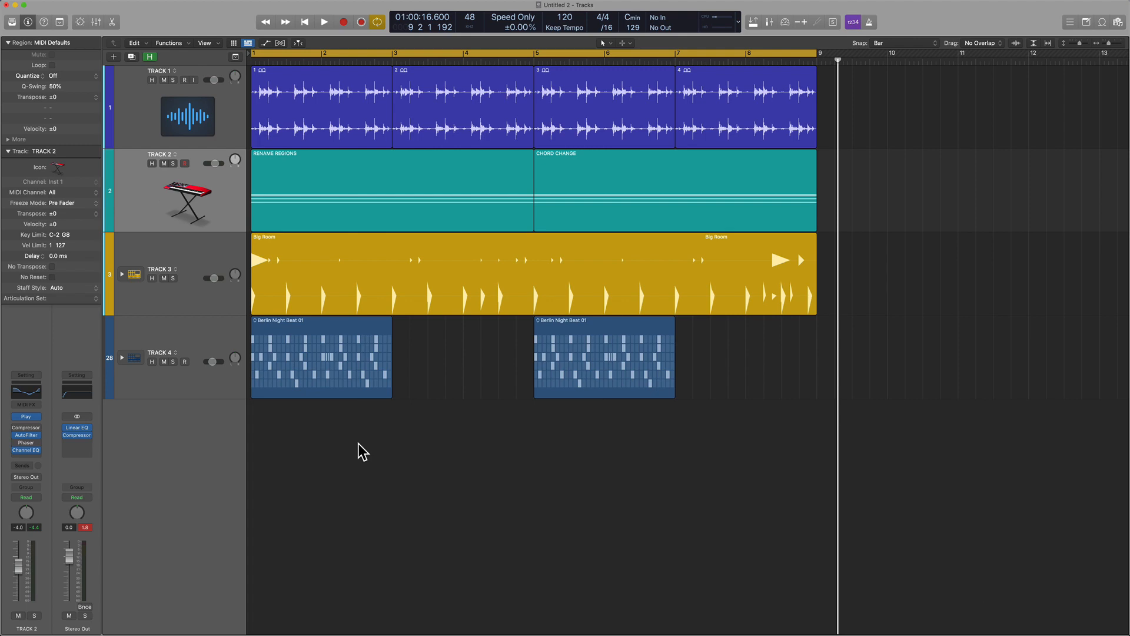
pyautogui.hotkey('ctrl', 'Up')
pyautogui.click(788, 498)
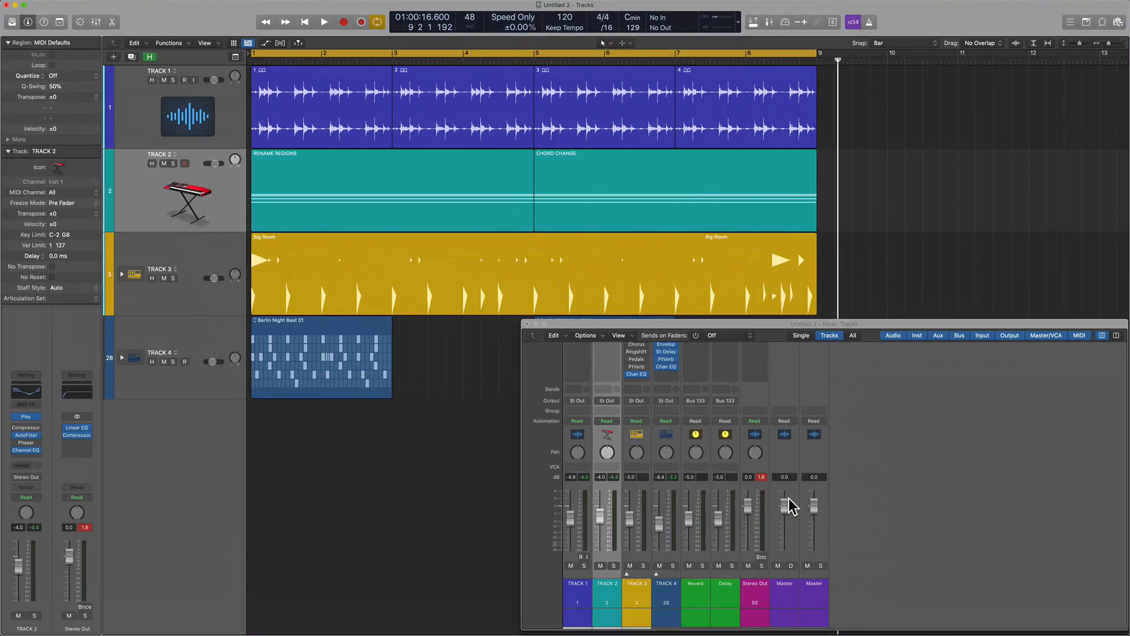
pyautogui.moveTo(596, 323); pyautogui.dragTo(513, 197)
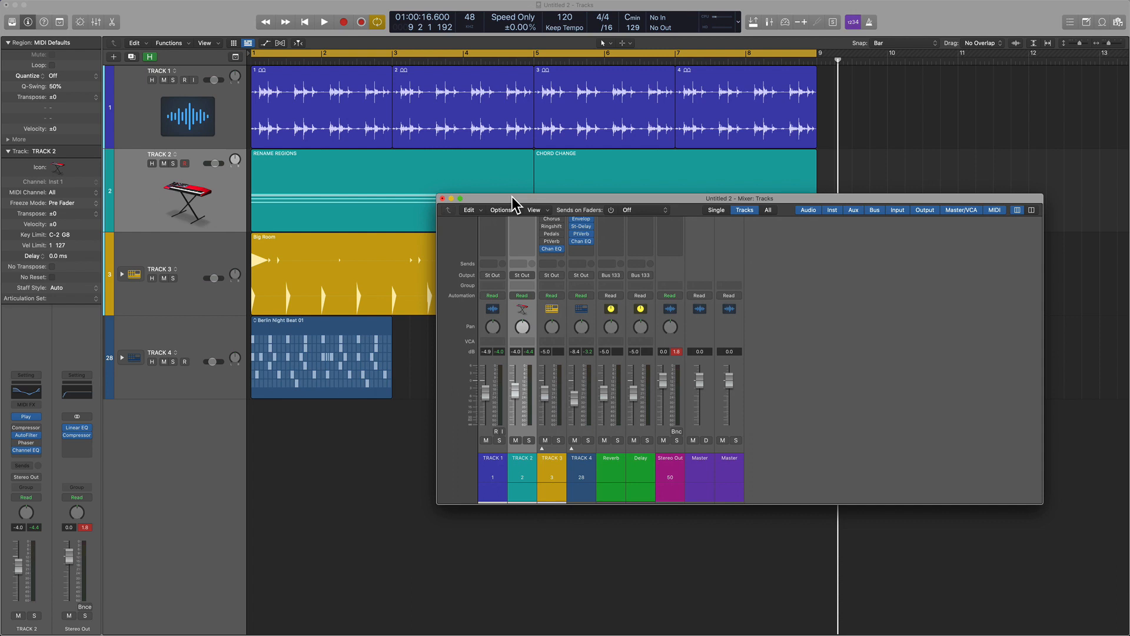
# Open and dismiss the Preferences window, and close the separate Mixer window to return to the Tracks area.
pyautogui.hotkey('alt', ',')
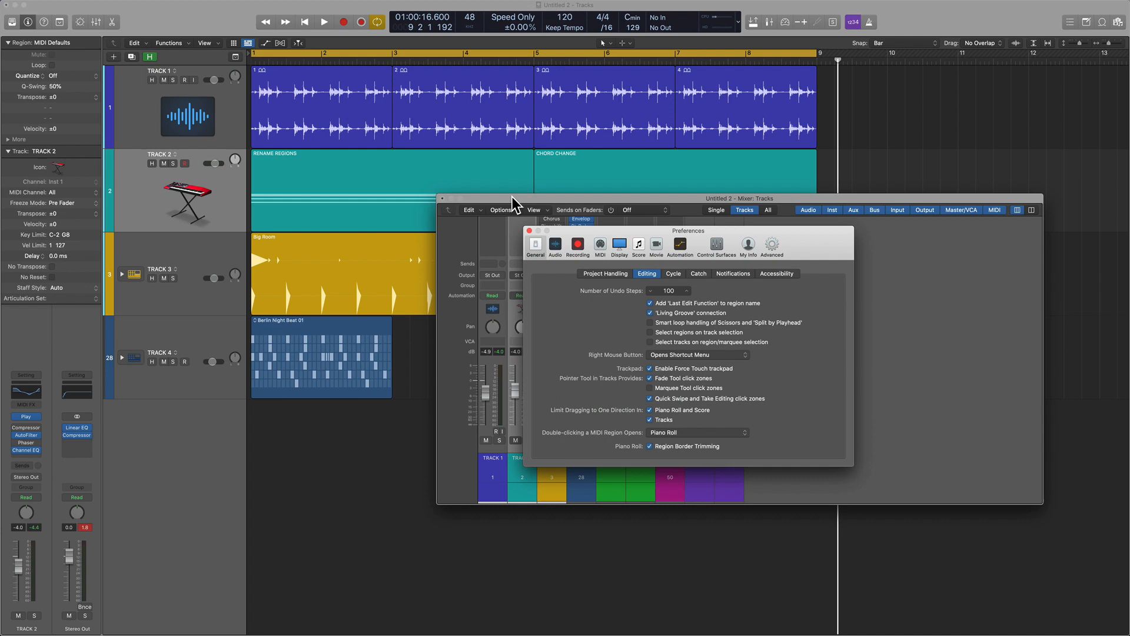
pyautogui.click(530, 230)
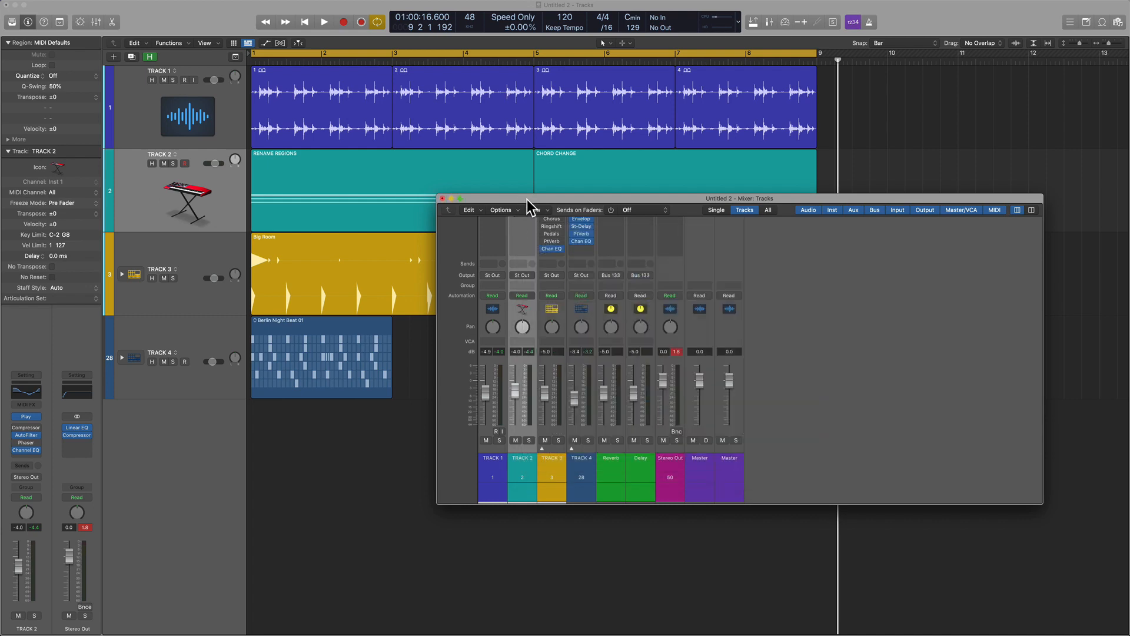
pyautogui.press('super+w')
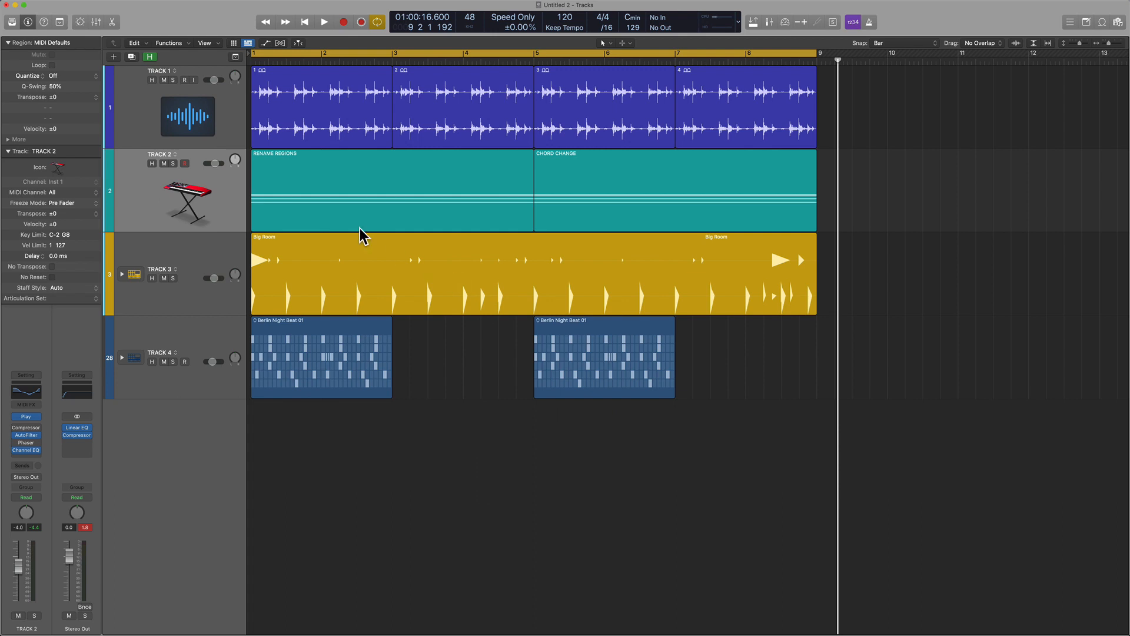
# Select TRACK 1 and try to record-enable it, dismissing the alert.
pyautogui.click(189, 126)
pyautogui.keyDown('shift'); pyautogui.click(191, 333); pyautogui.keyUp('shift')
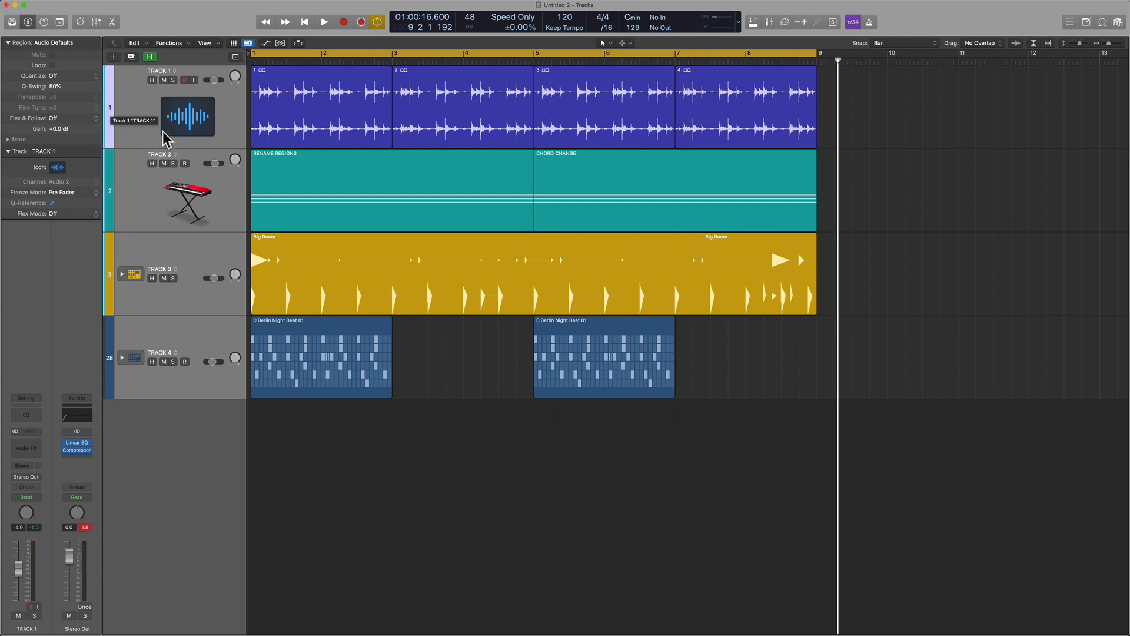
pyautogui.click(185, 80)
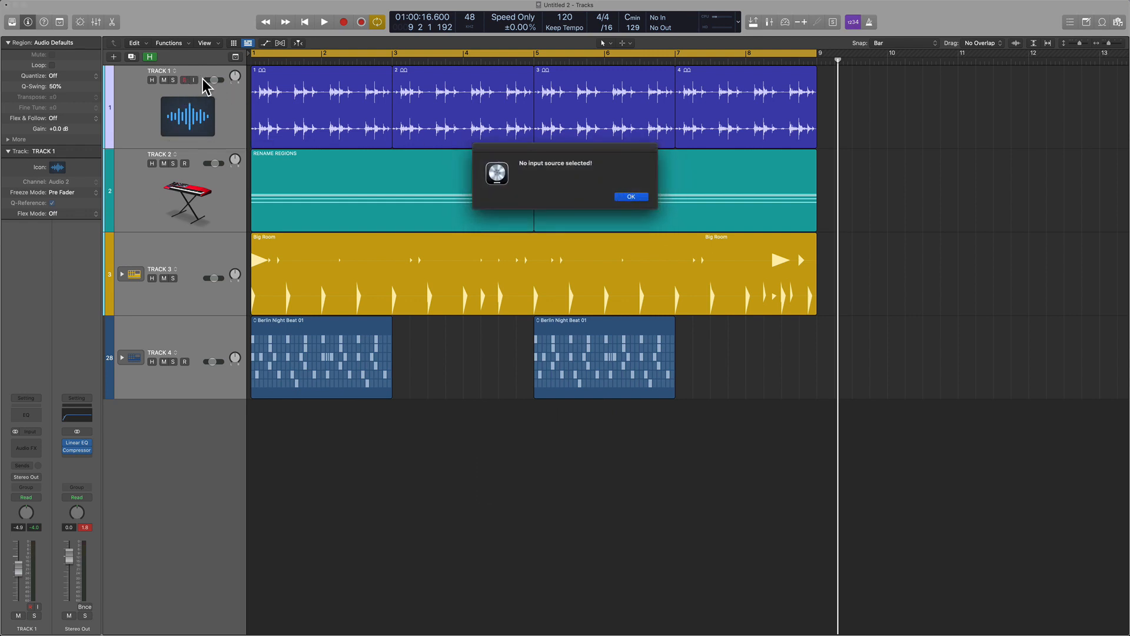
pyautogui.click(630, 198)
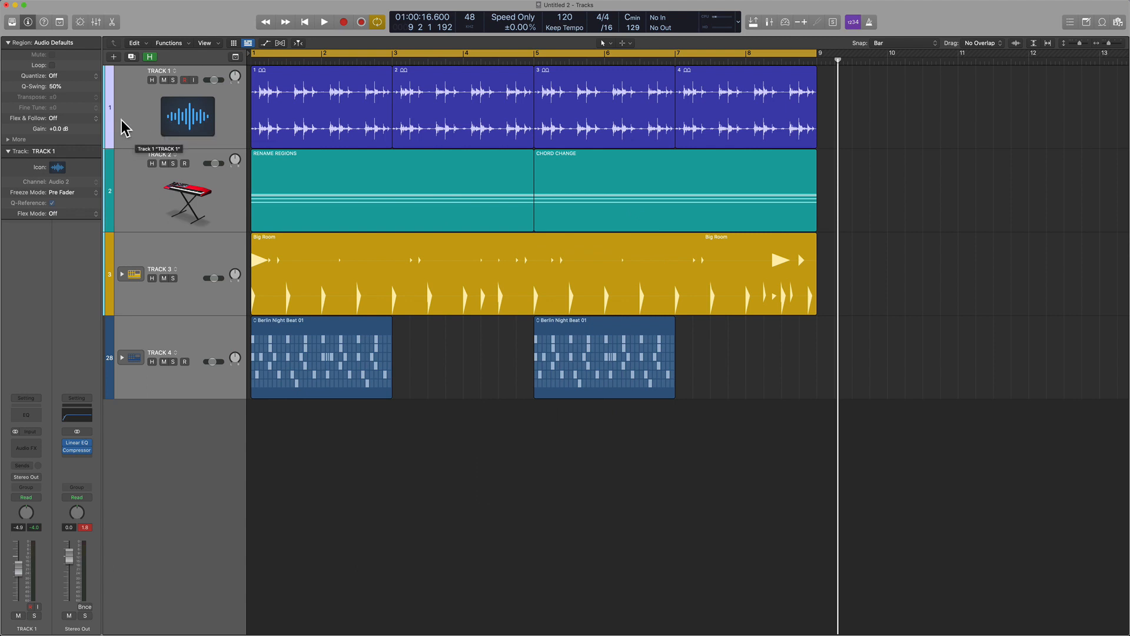
# Switch the track selection repeatedly among TRACK 1, TRACK 2 and TRACK 3 using their numbered colour bars, finishing on TRACK 2.
pyautogui.click(111, 183)
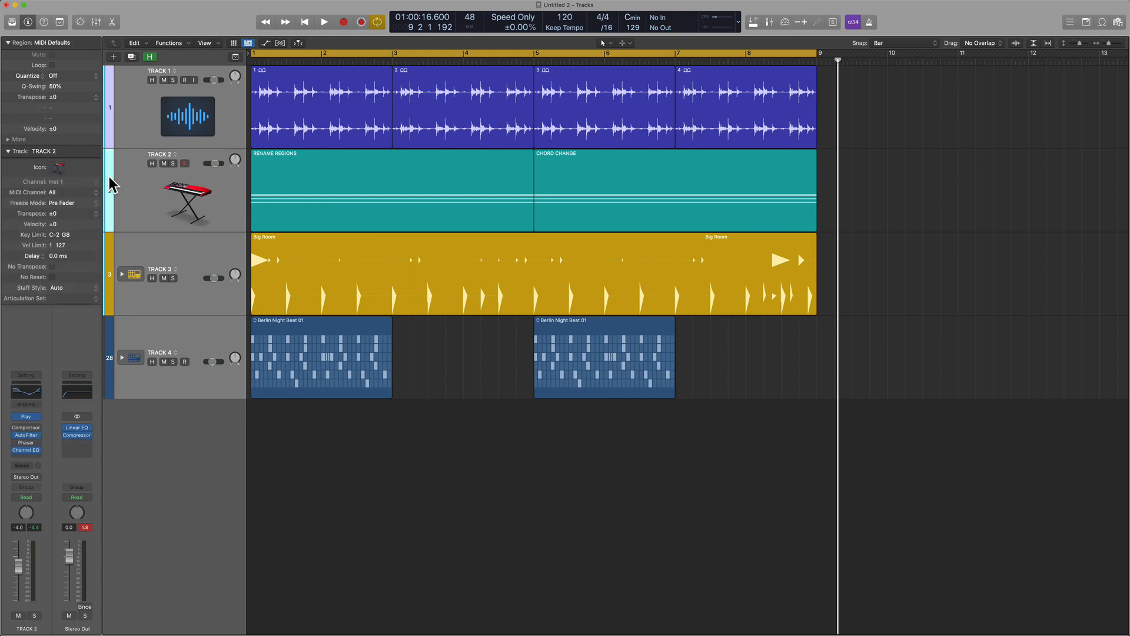
pyautogui.keyDown('shift'); pyautogui.click(108, 250); pyautogui.keyUp('shift')
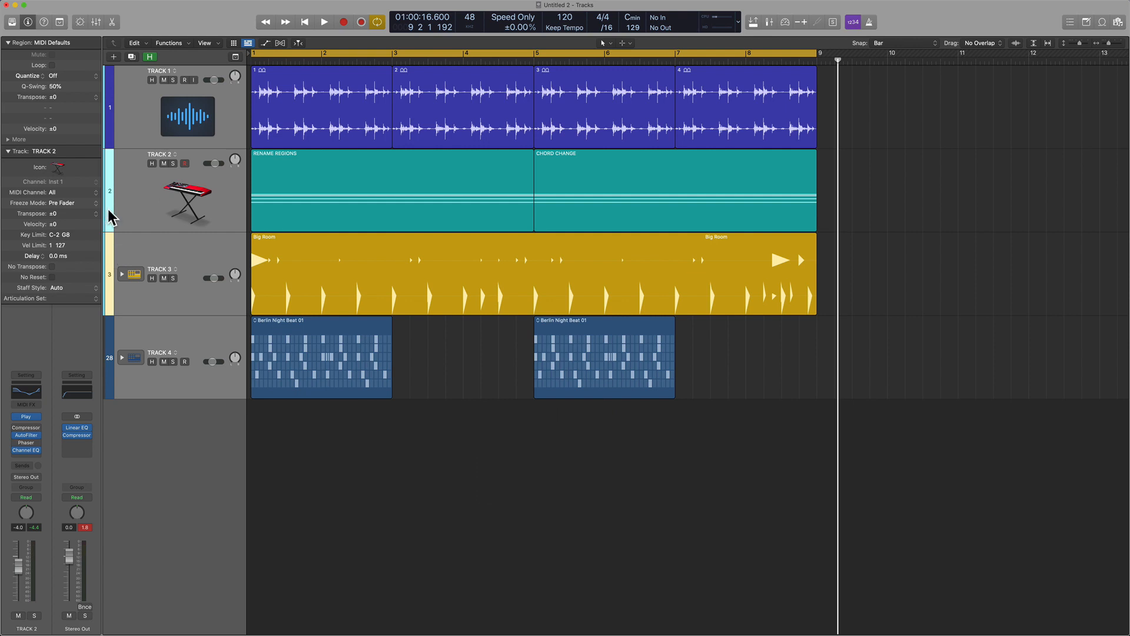
pyautogui.click(112, 251)
pyautogui.click(111, 206)
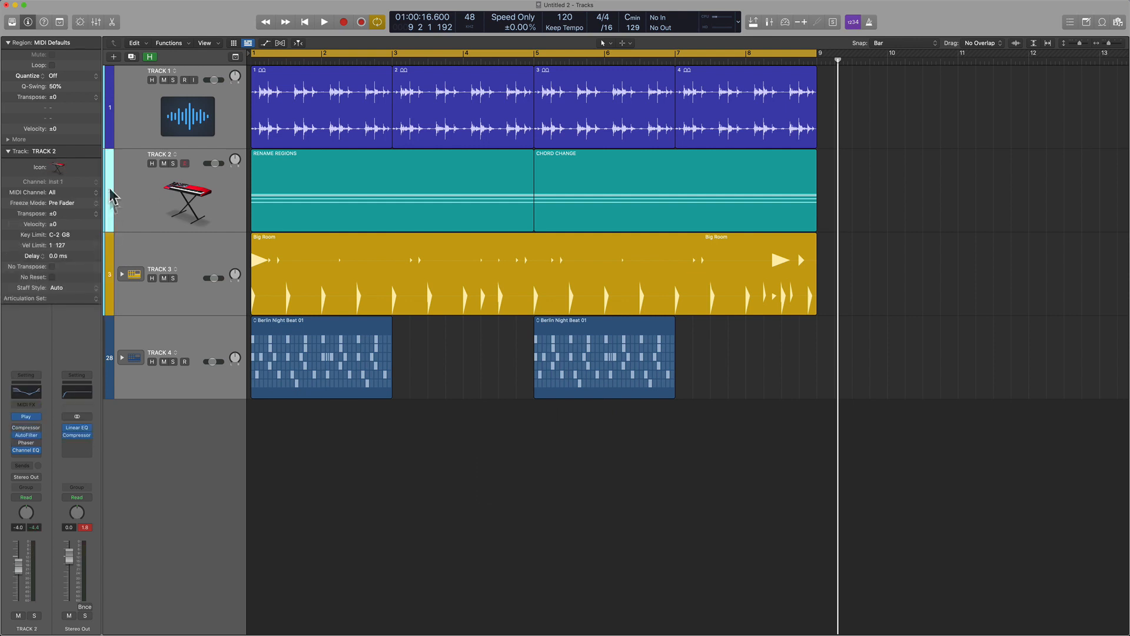
pyautogui.click(111, 141)
pyautogui.keyDown('shift'); pyautogui.click(110, 194); pyautogui.keyUp('shift')
pyautogui.keyDown('shift'); pyautogui.click(108, 249); pyautogui.keyUp('shift')
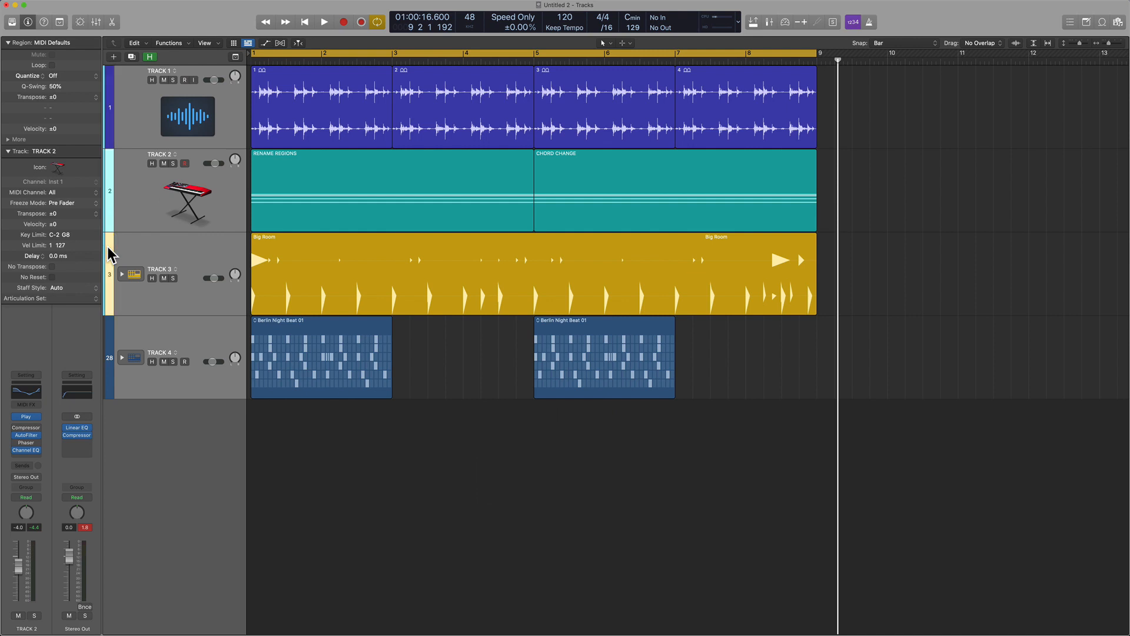
pyautogui.keyDown('shift'); pyautogui.click(106, 120); pyautogui.keyUp('shift')
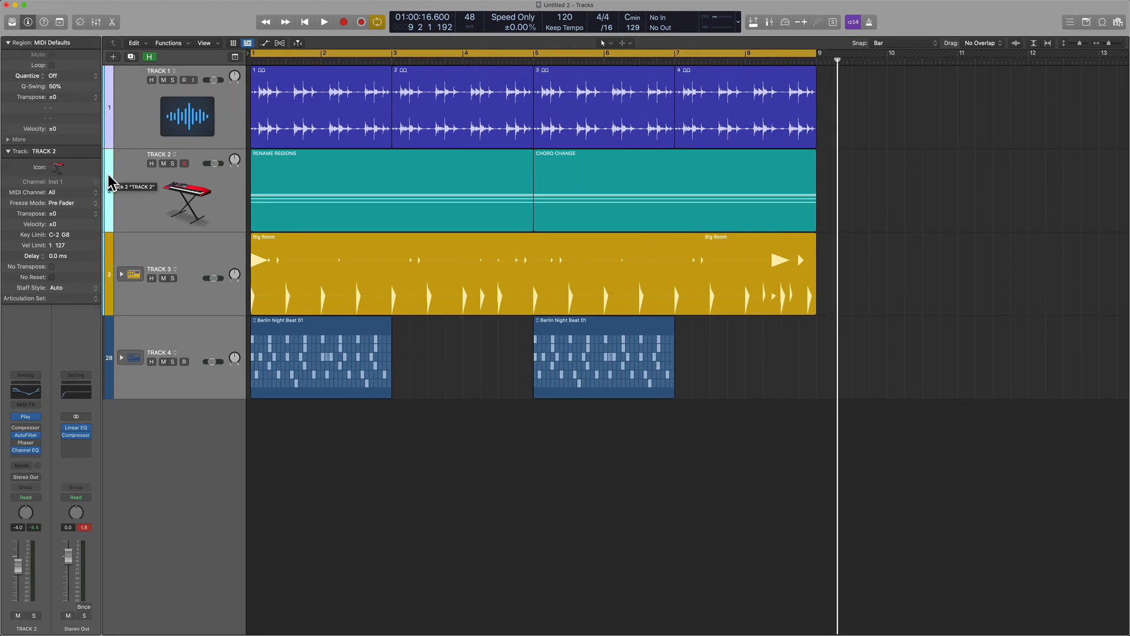
pyautogui.click(108, 175)
pyautogui.click(109, 139)
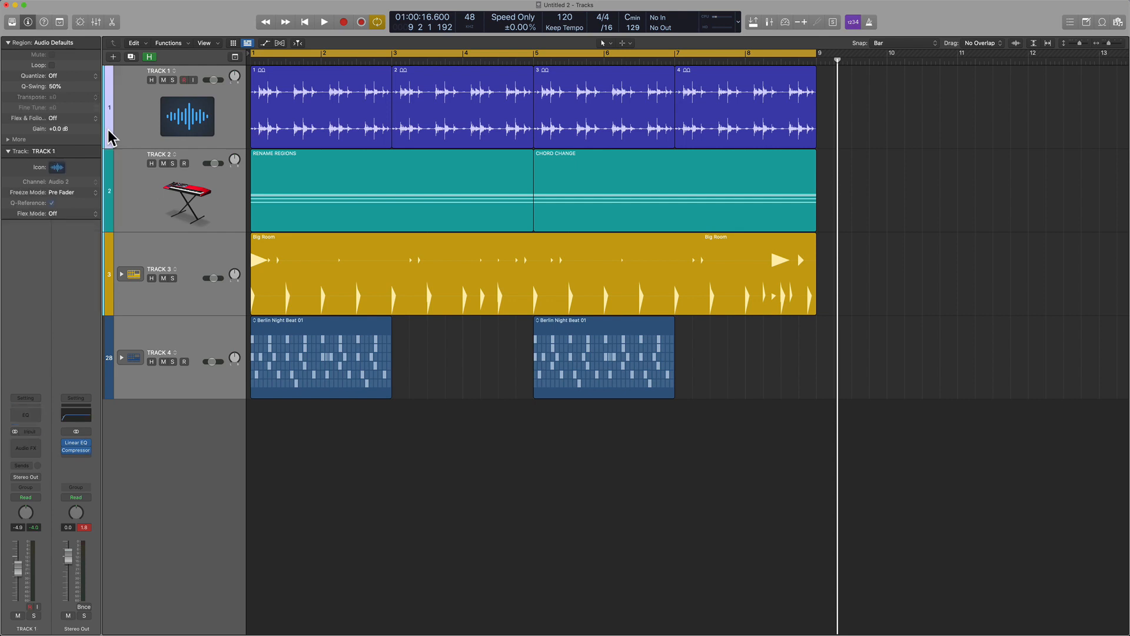
pyautogui.click(111, 257)
pyautogui.click(108, 210)
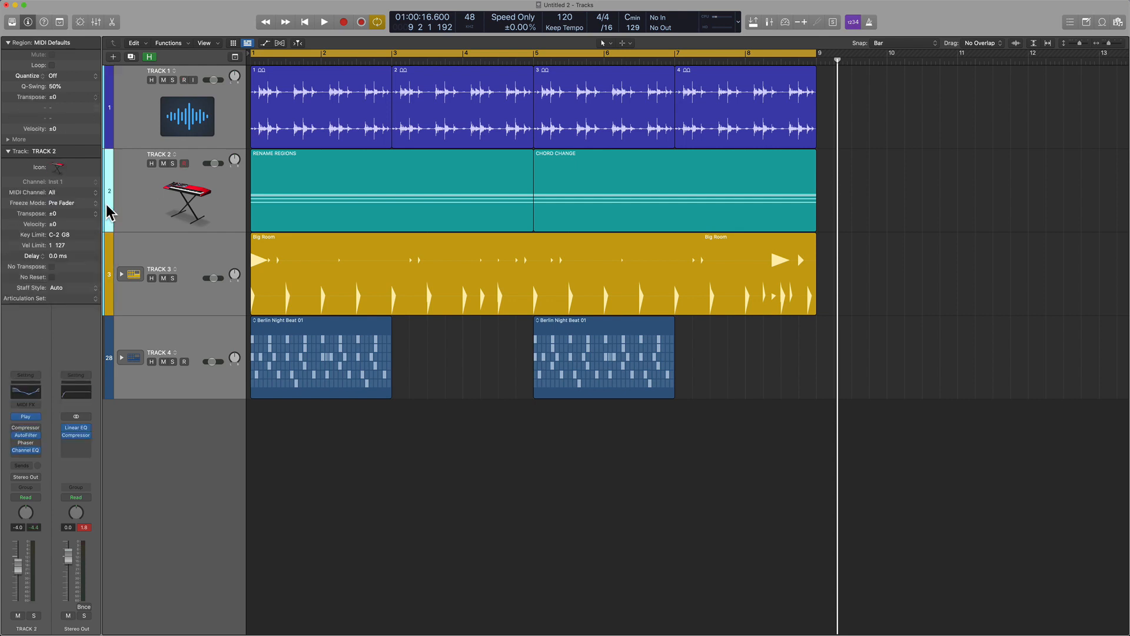
pyautogui.click(106, 136)
pyautogui.click(110, 176)
pyautogui.click(185, 111)
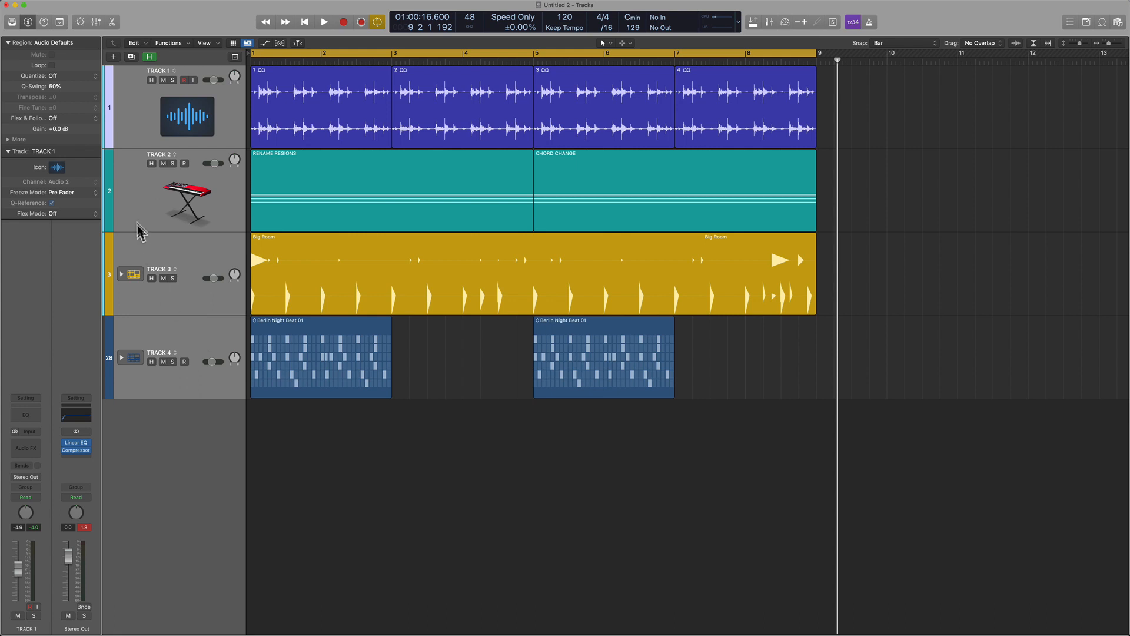
pyautogui.click(107, 190)
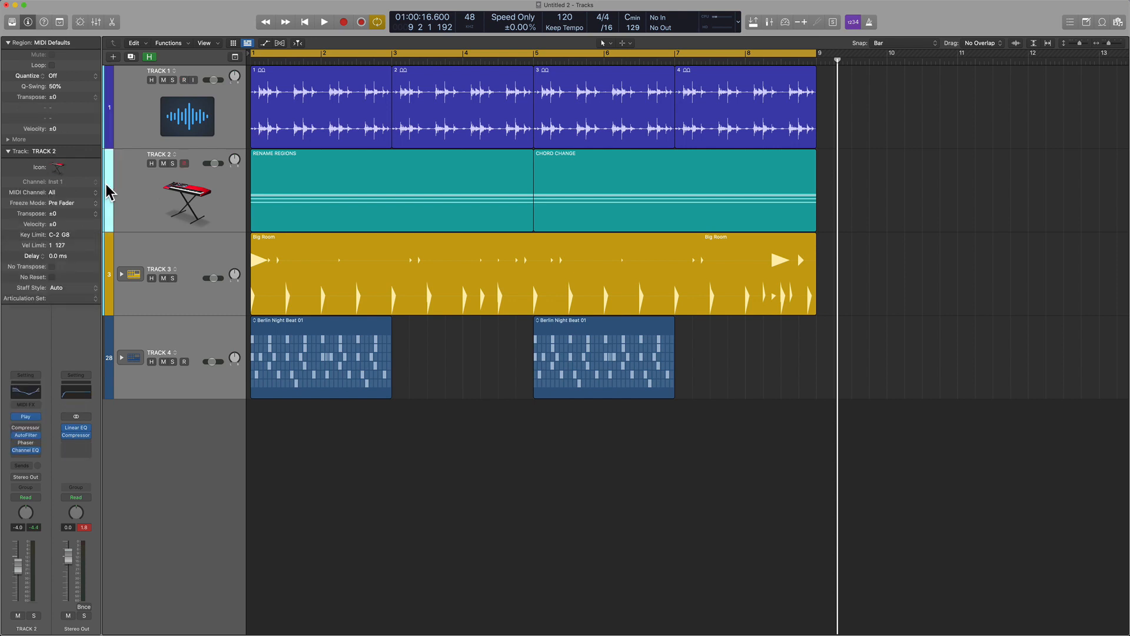